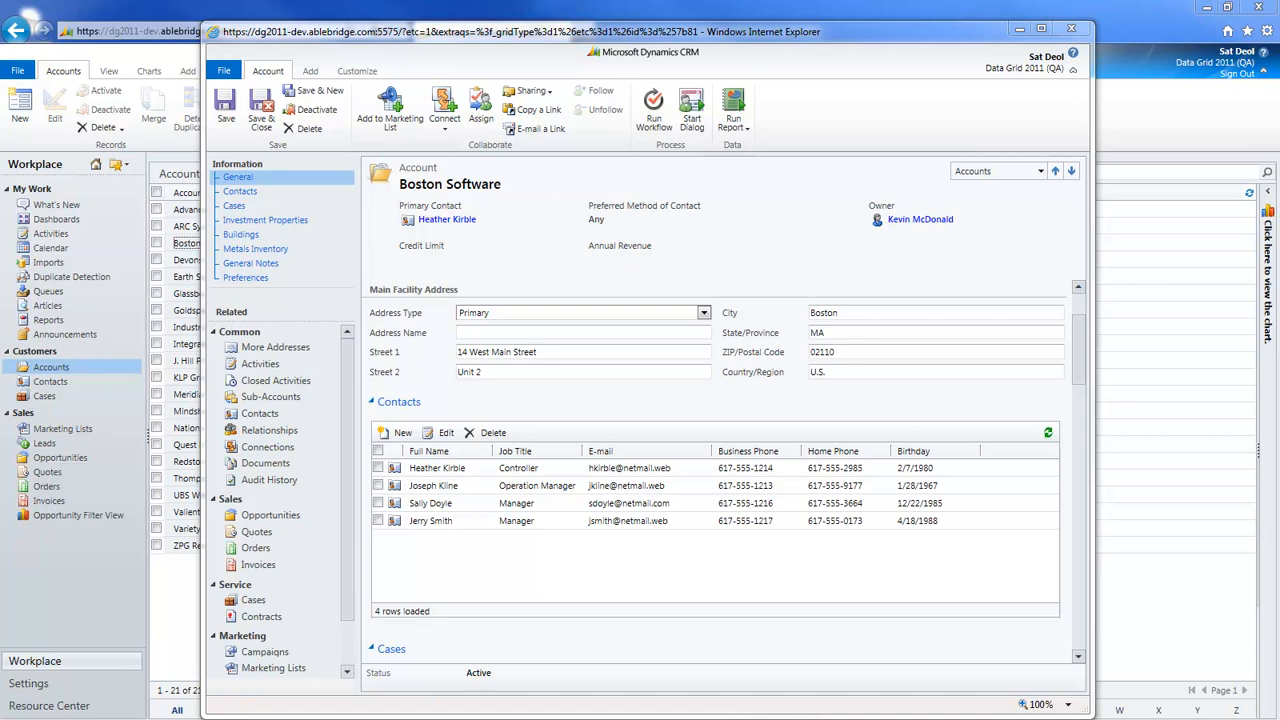
In the Contacts grid, update the first contact's business phone, set the third contact's job title to Owner, and save the changes
left_click(702, 470)
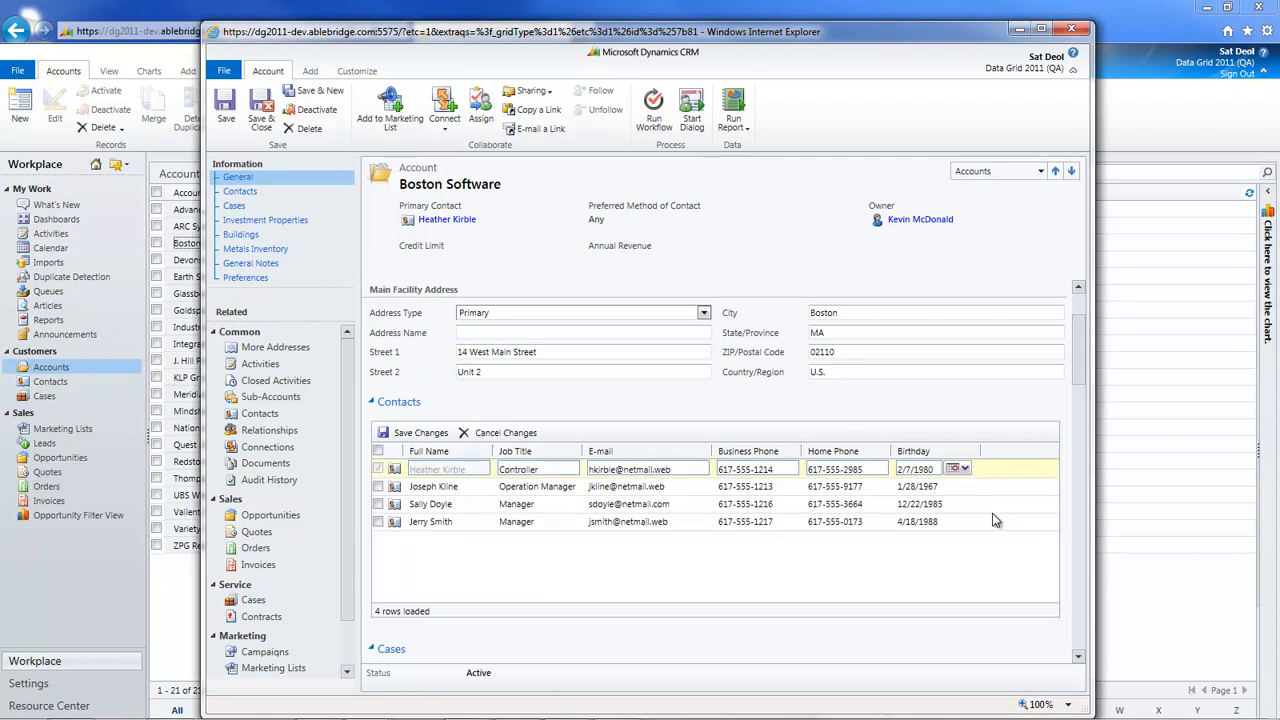
left_click(562, 505)
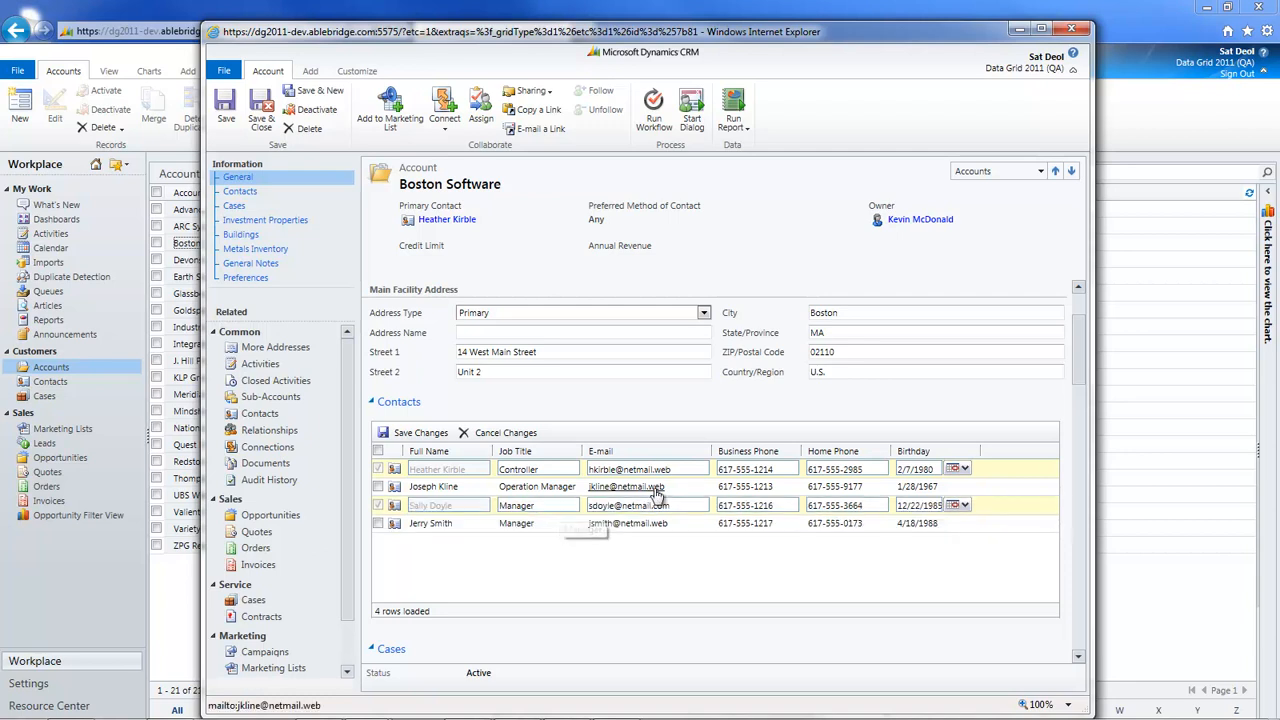
left_click(790, 468)
key("BackSpace")
type("5")
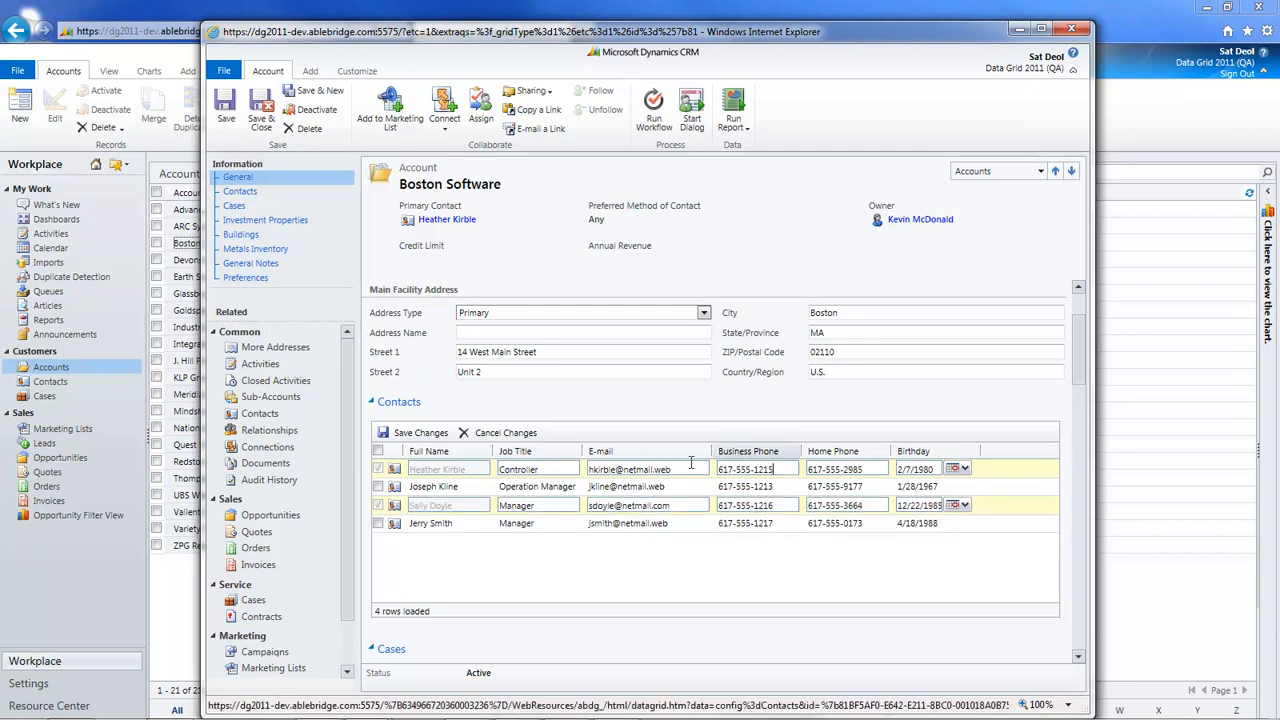
left_click_drag(543, 507, 463, 510)
type("Owner")
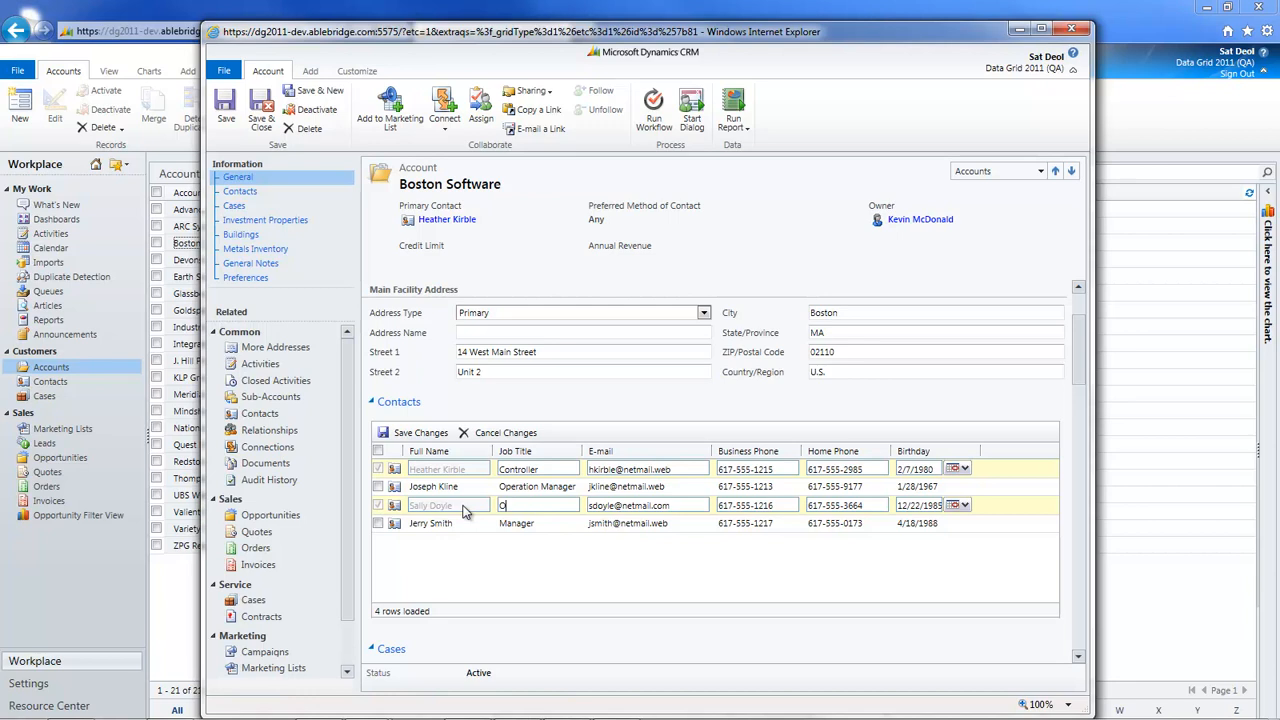
left_click(415, 432)
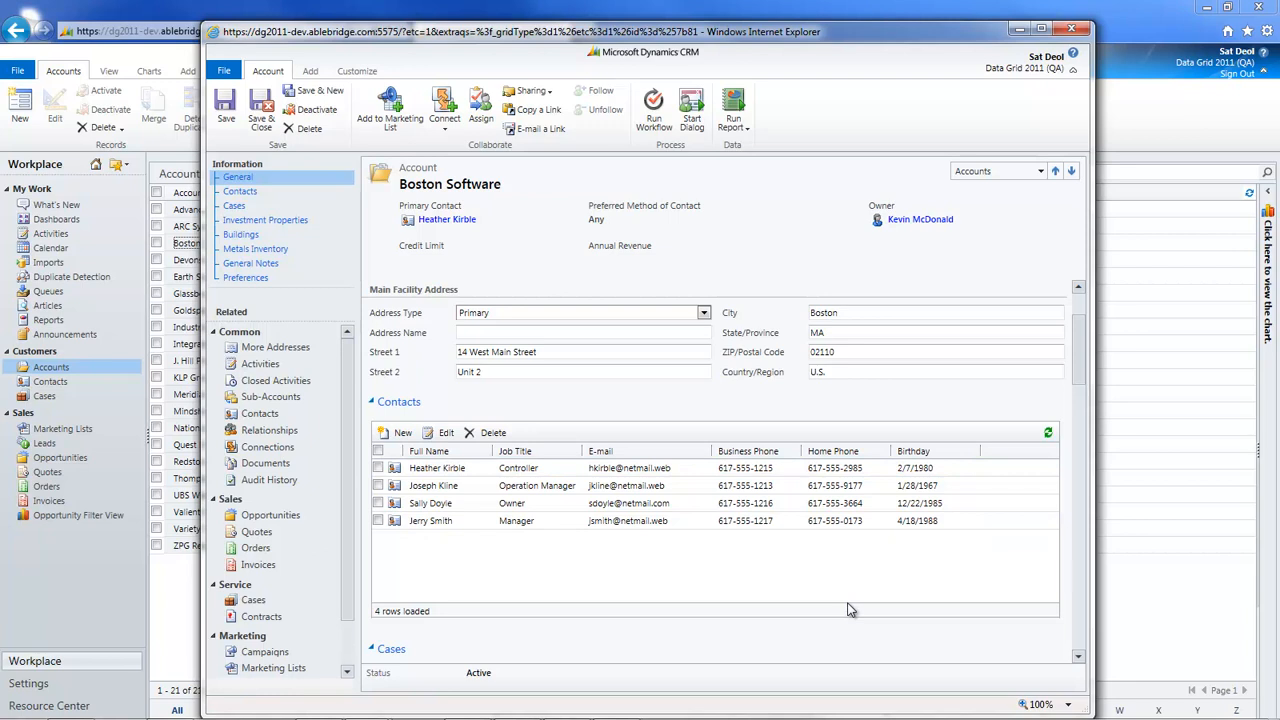
left_click(378, 469)
left_click(472, 438)
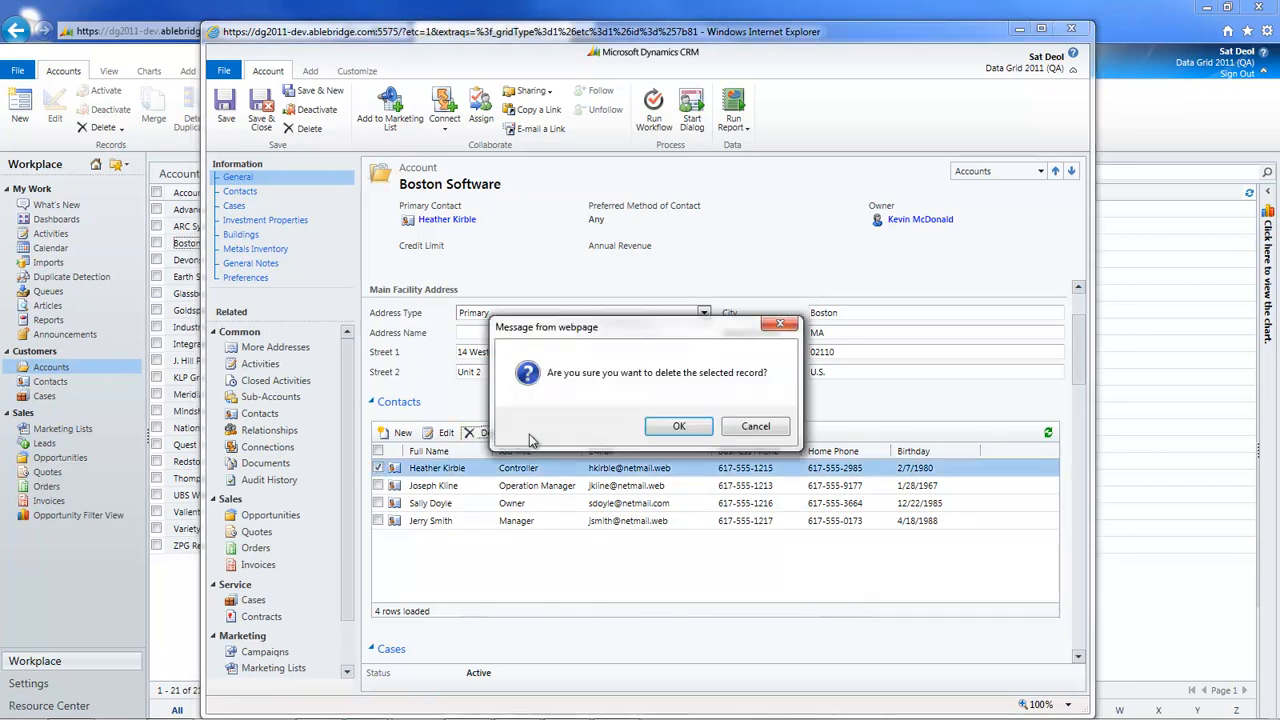
left_click(755, 427)
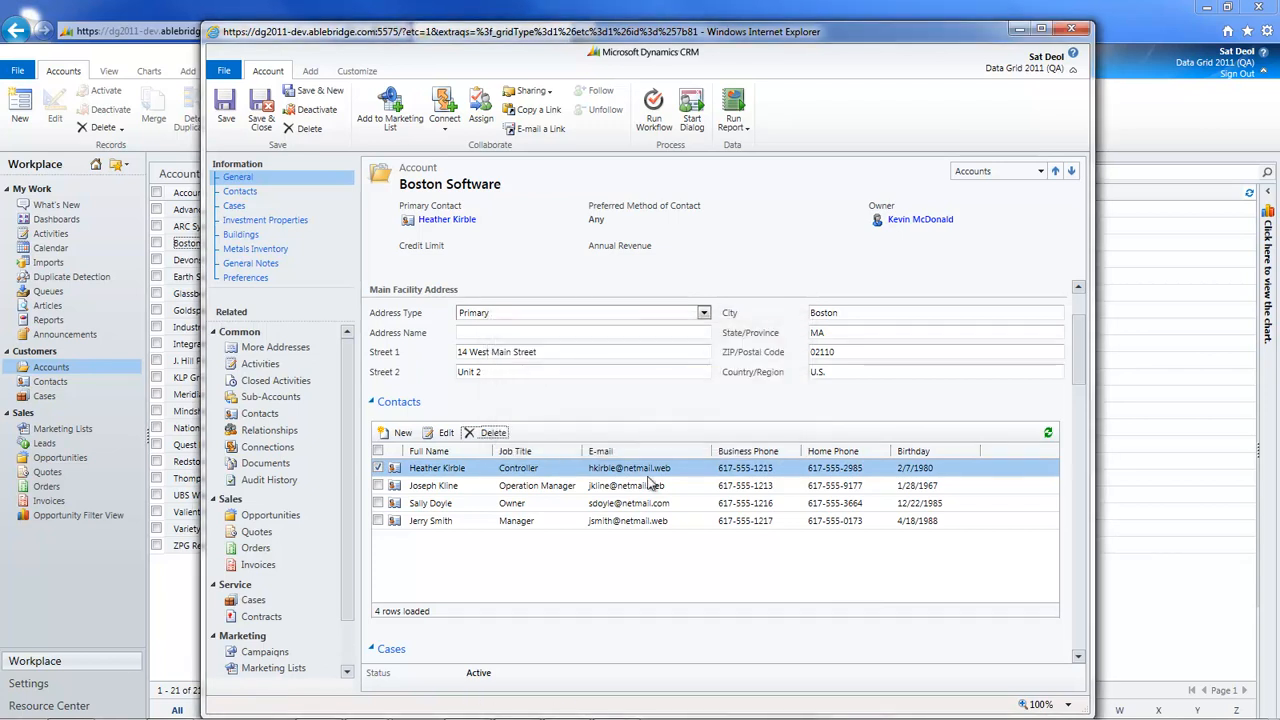
left_click(379, 469)
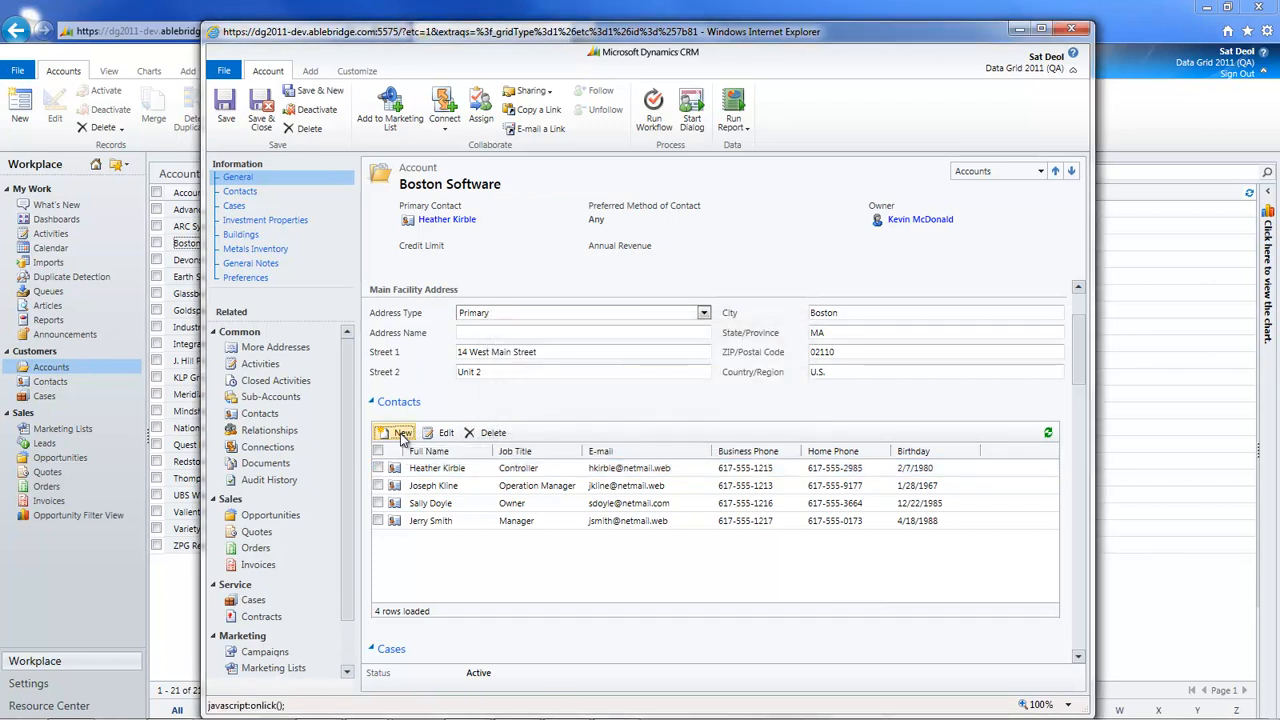
left_click(399, 432)
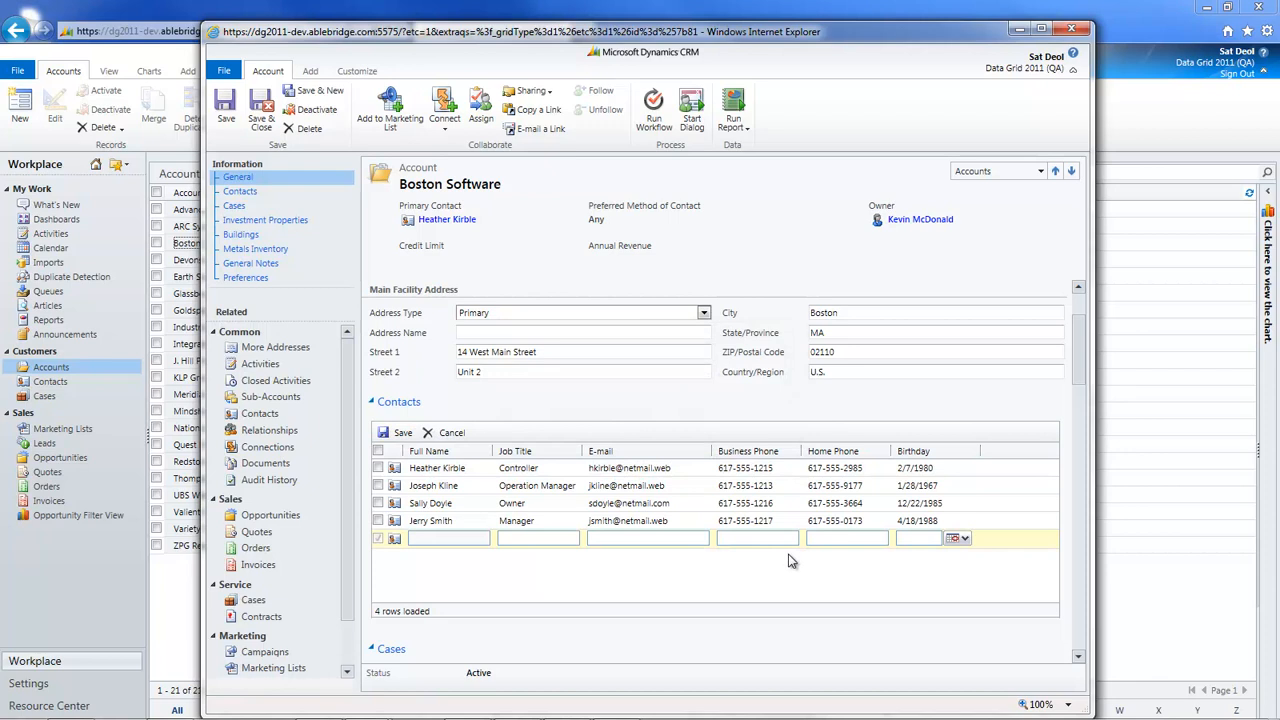
scroll(786, 553, "up", 1)
left_click(456, 465)
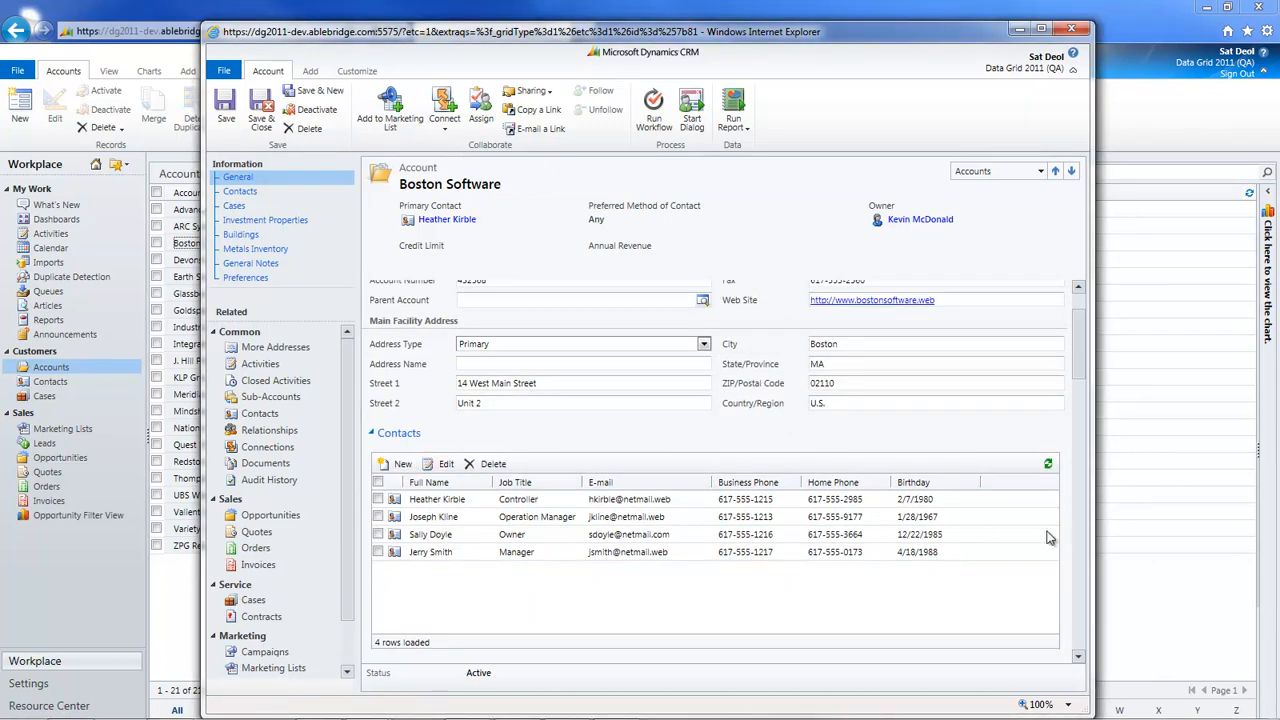
In Metals Inventory, set the Gold Bars ounces to 100 and the Palladium Coins price per ounce to $775, saving both rows
left_click_drag(1079, 378, 1074, 434)
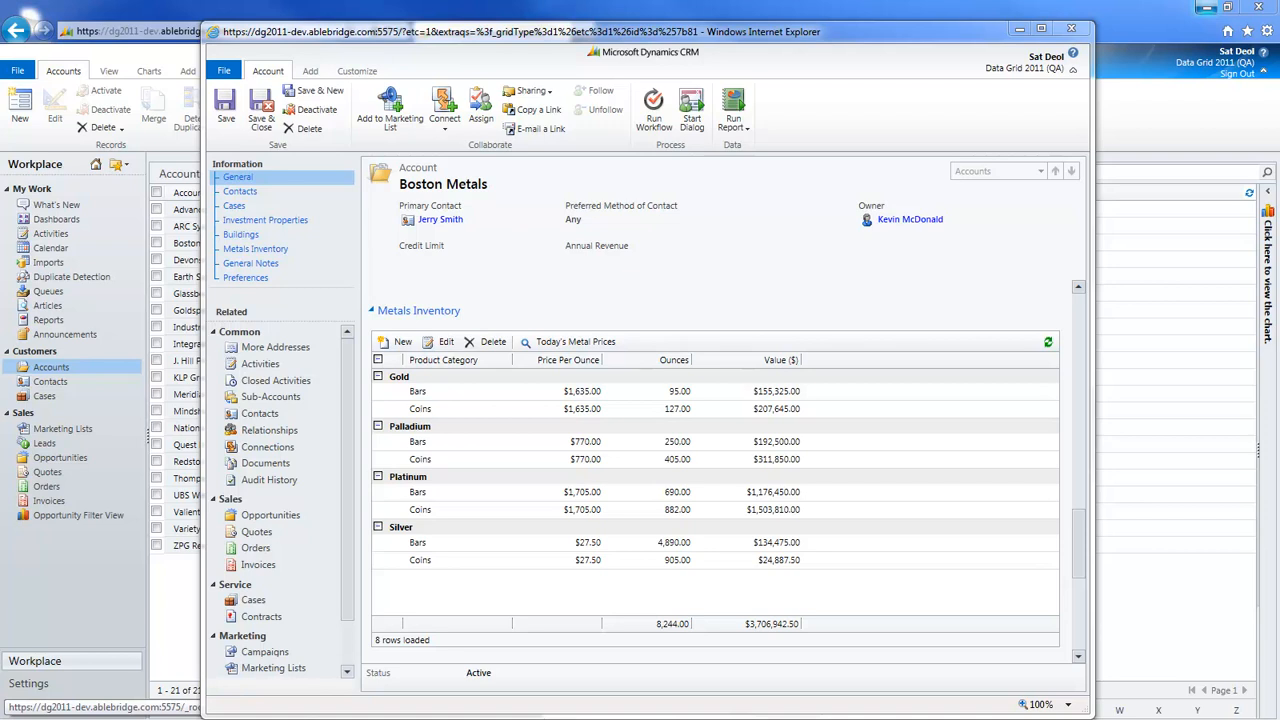
left_click(547, 398)
left_click(547, 403)
left_click(519, 460)
left_click(519, 460)
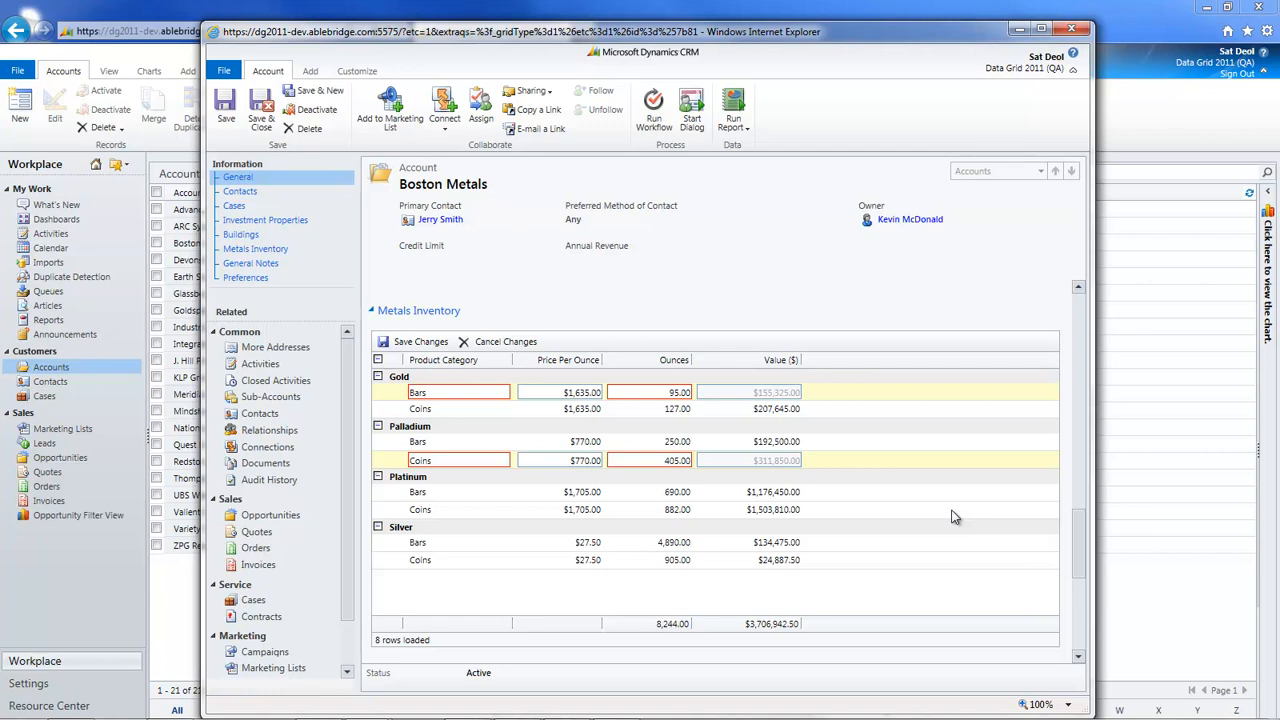
left_click_drag(638, 393, 710, 398)
type("100")
left_click(577, 455)
type("77")
left_click(410, 341)
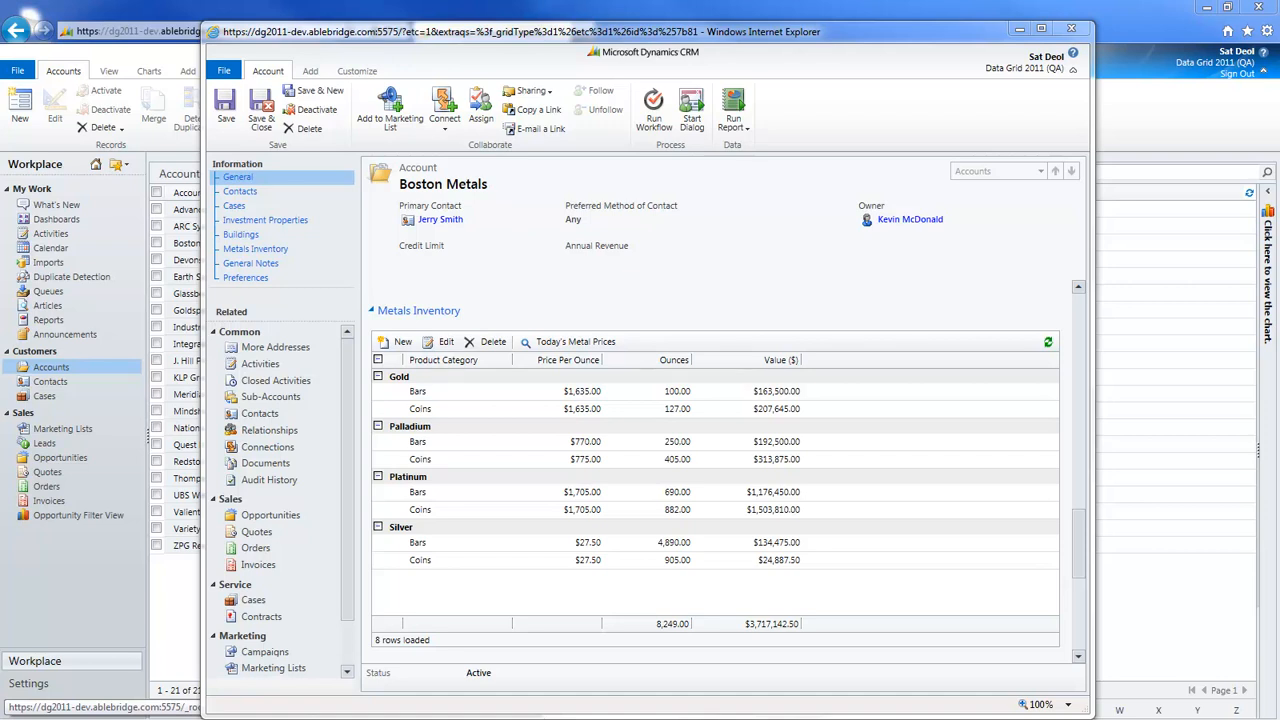
Open Today's Metal Prices for the Metals Inventory grid and examine the New York spot price table
left_click(598, 342)
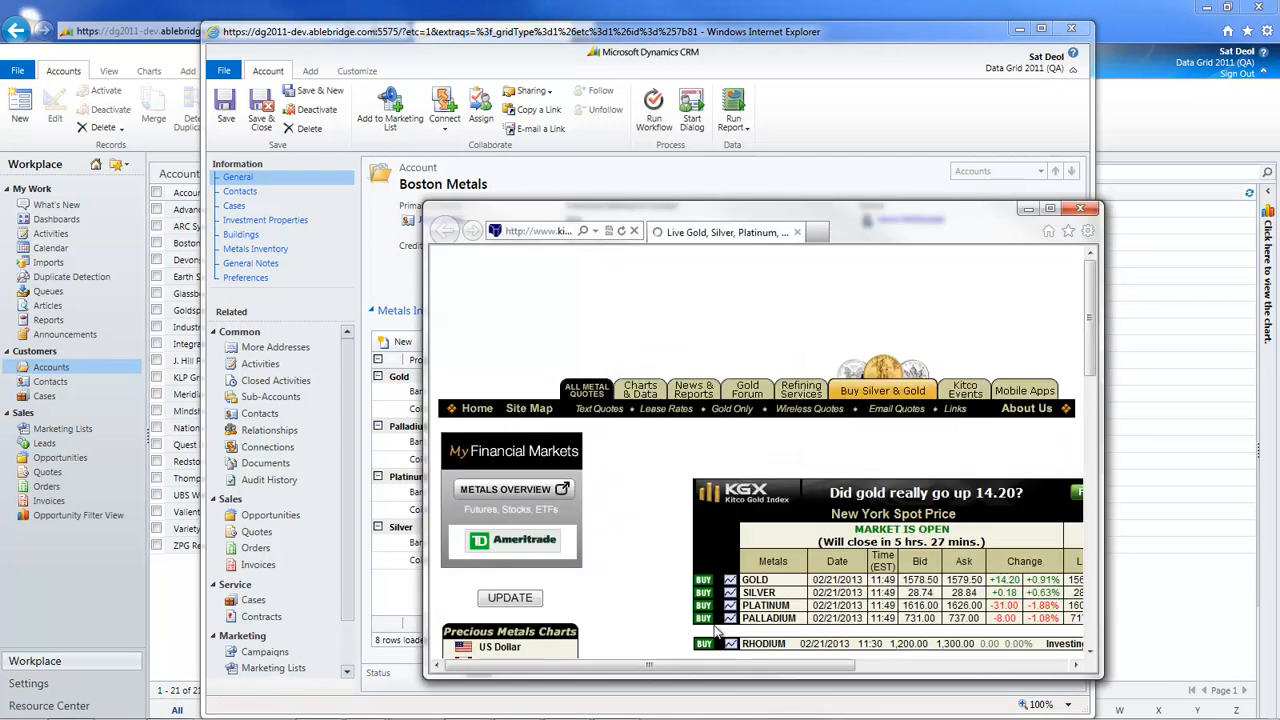
left_click_drag(722, 668, 790, 670)
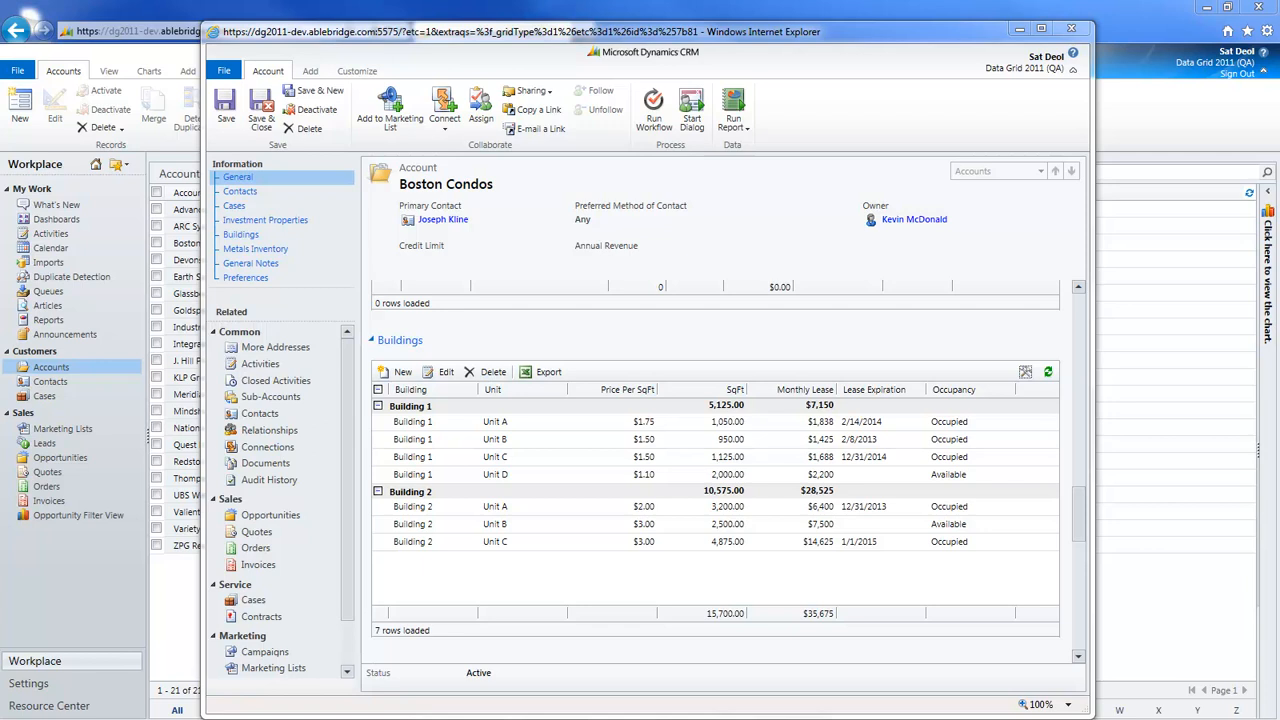
Change the grouping of the Boston Condos Buildings grid to Occupancy
left_click(1026, 372)
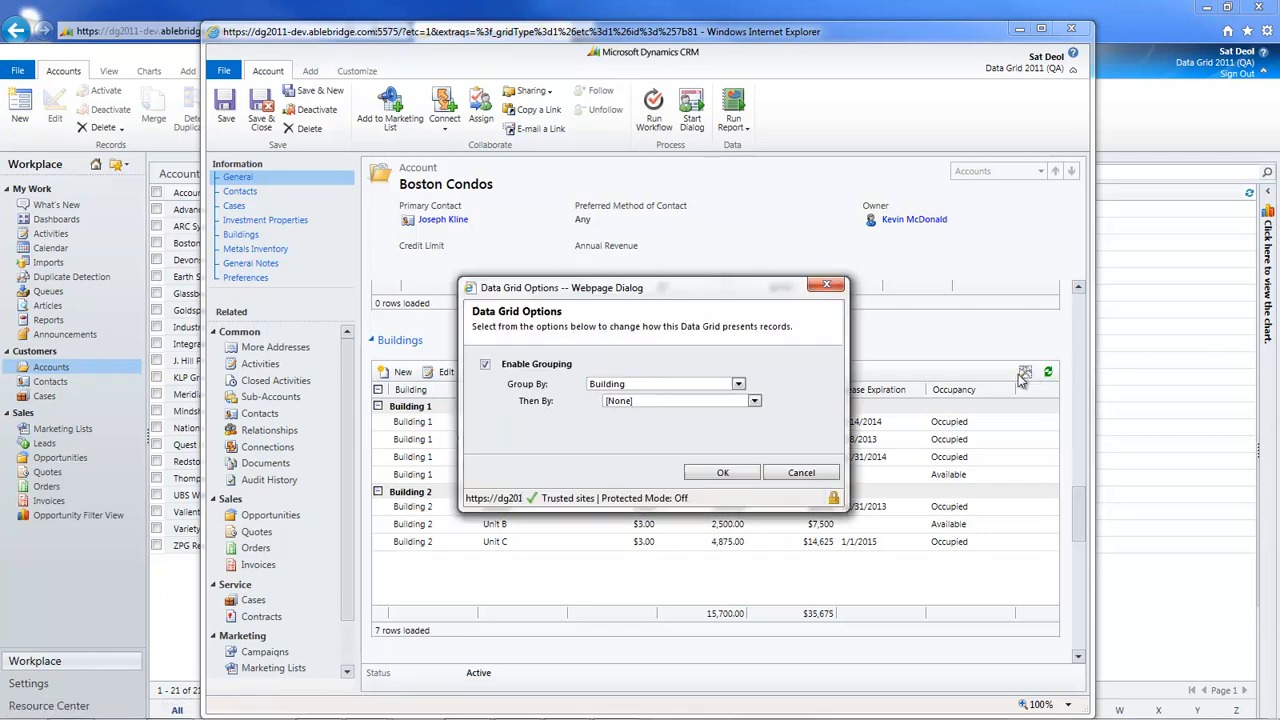
left_click(738, 384)
left_click(737, 406)
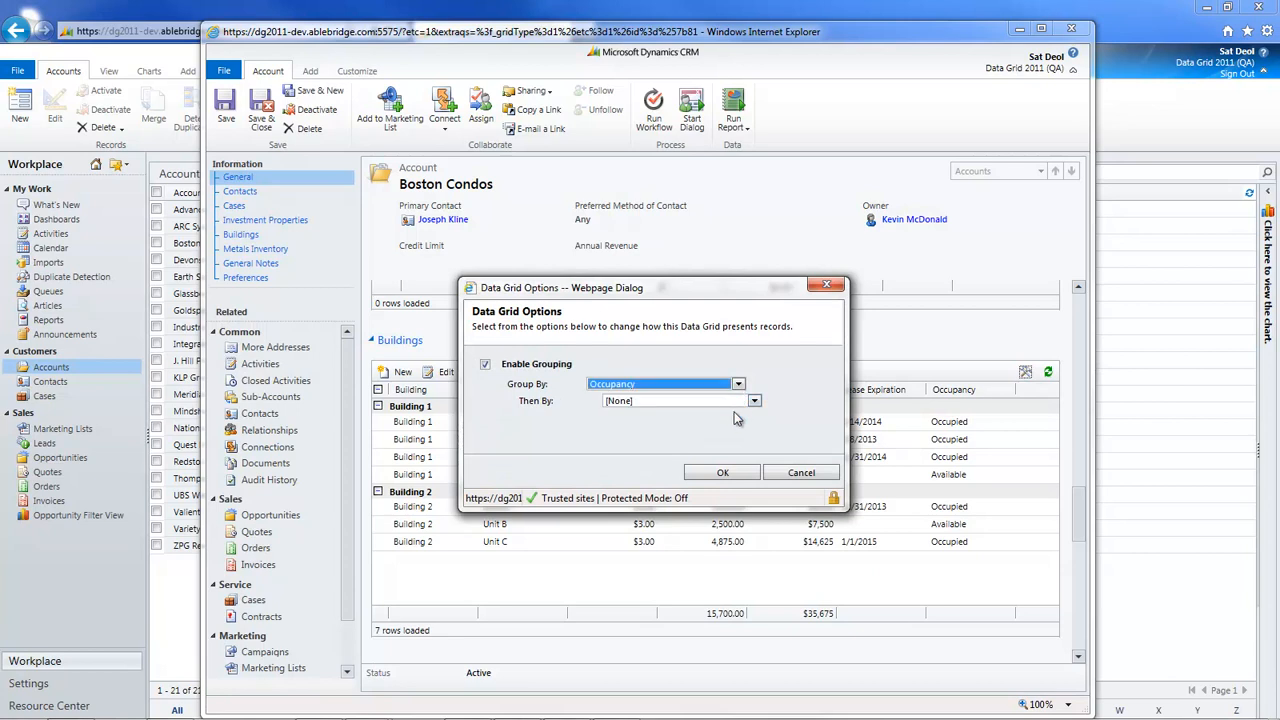
left_click(735, 474)
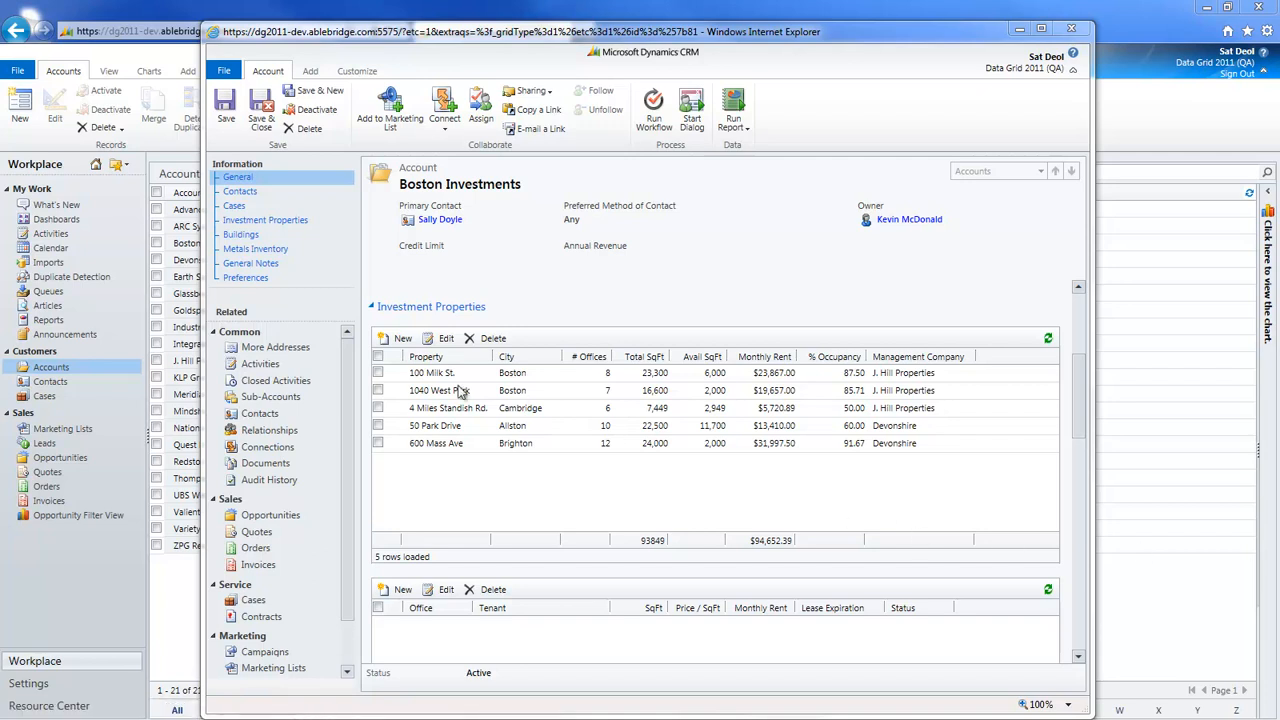
Set the area of Unit 1 at the 100 Milk St. property to 1,200 sq ft, save it, and refresh the Investment Properties grid
left_click(378, 372)
scroll(496, 448, "down", 2)
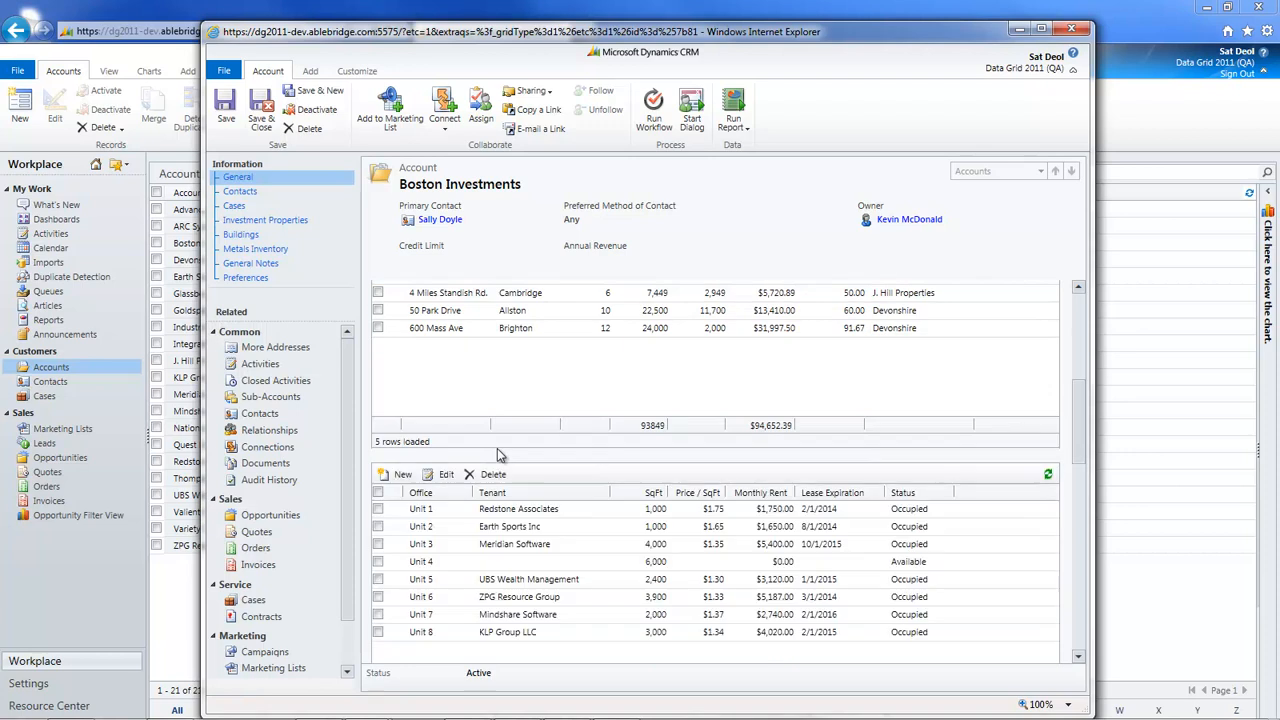
left_click(632, 508)
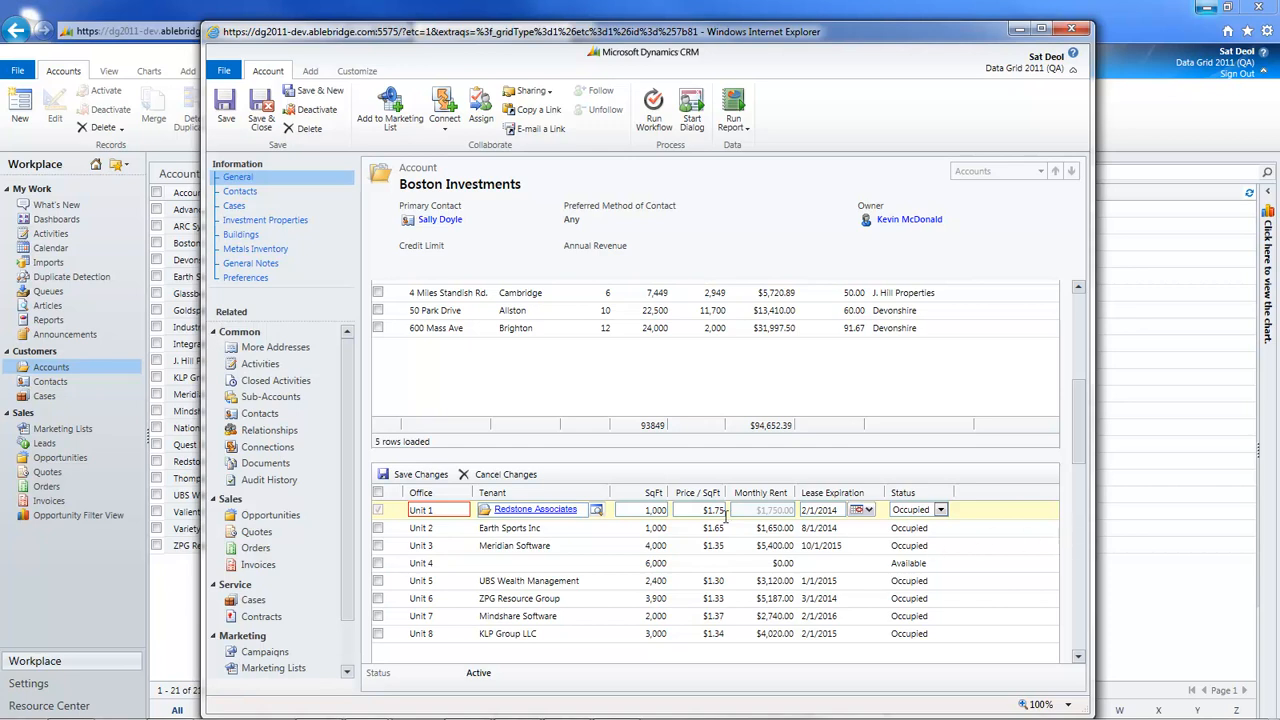
left_click(640, 509)
type("1200")
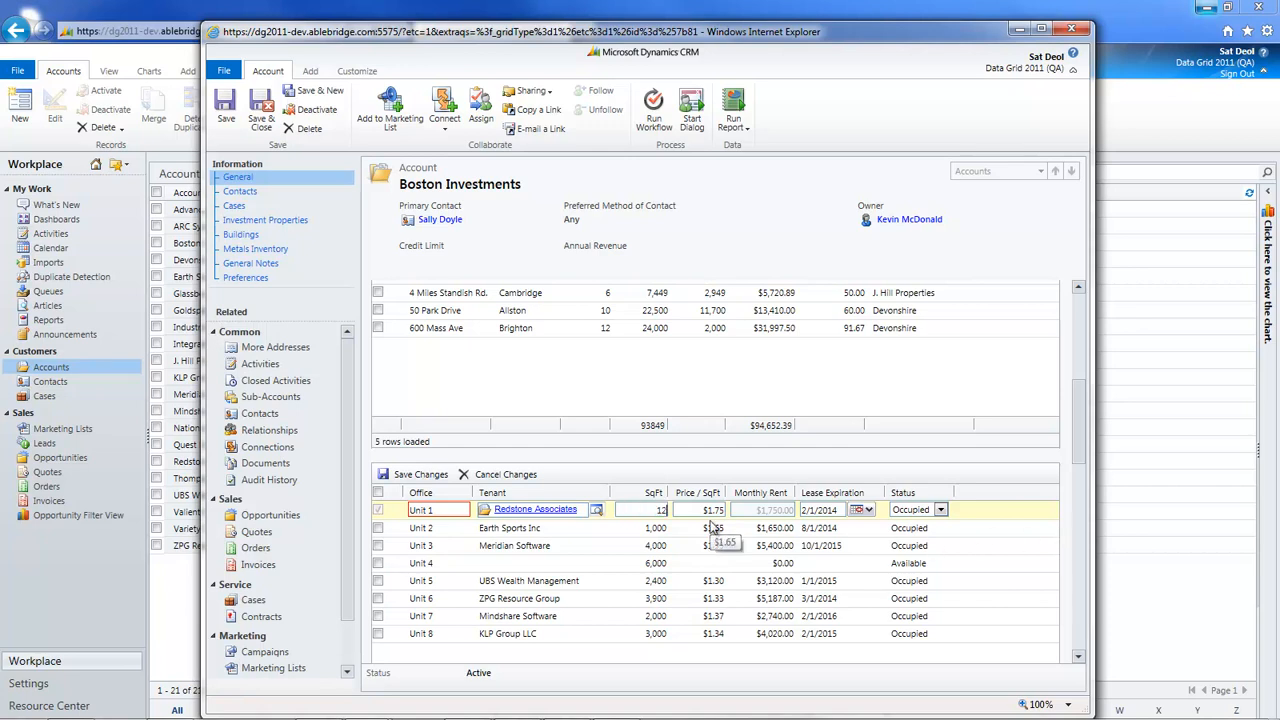
left_click(418, 474)
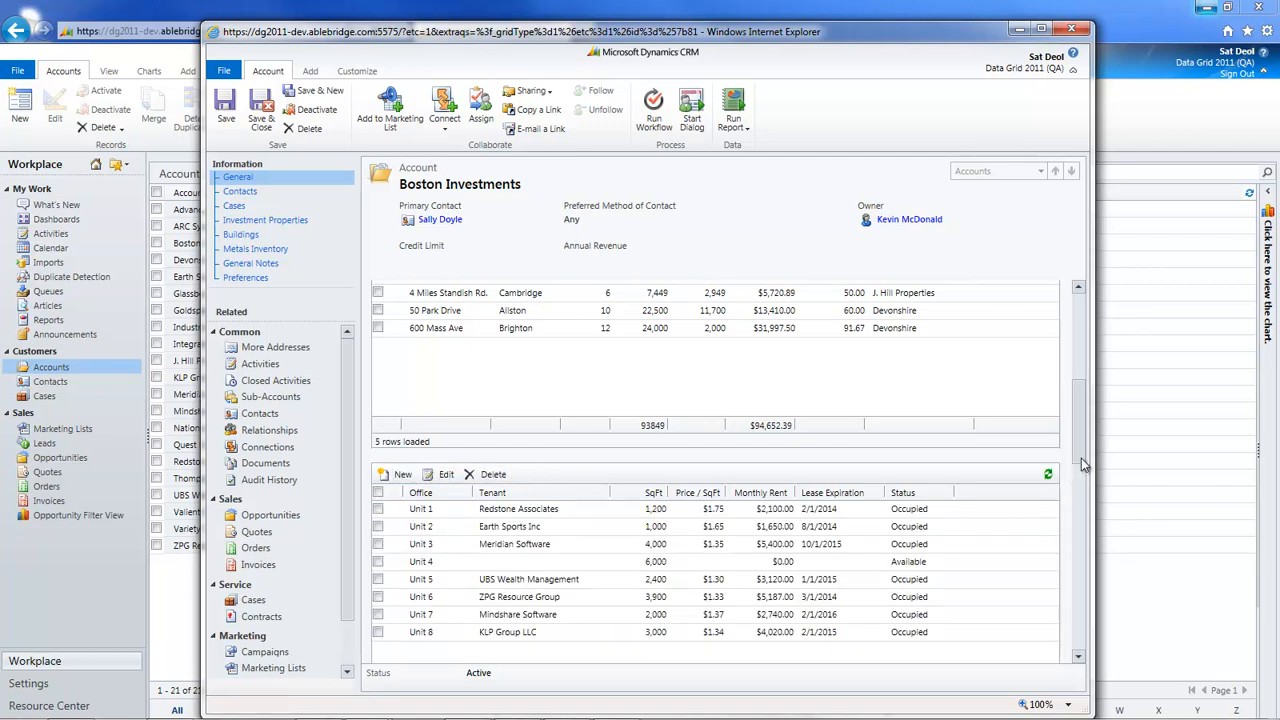
scroll(1080, 455, "up", 1)
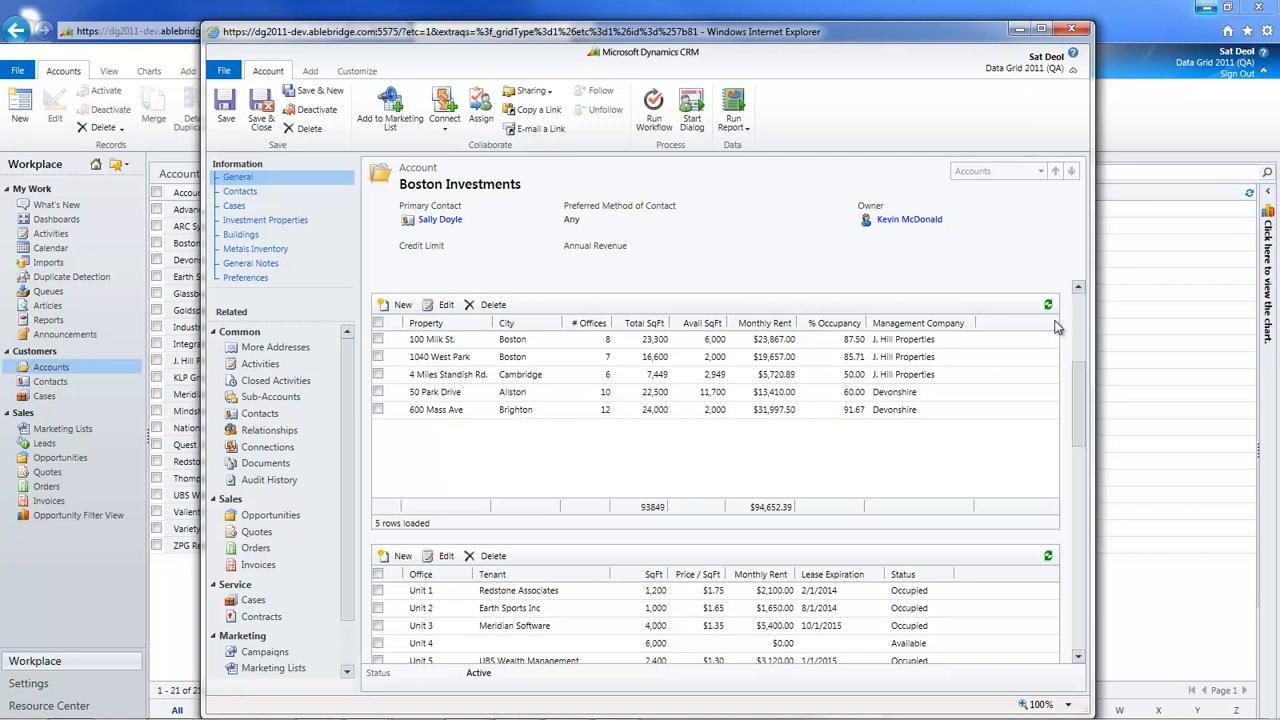
left_click(1048, 305)
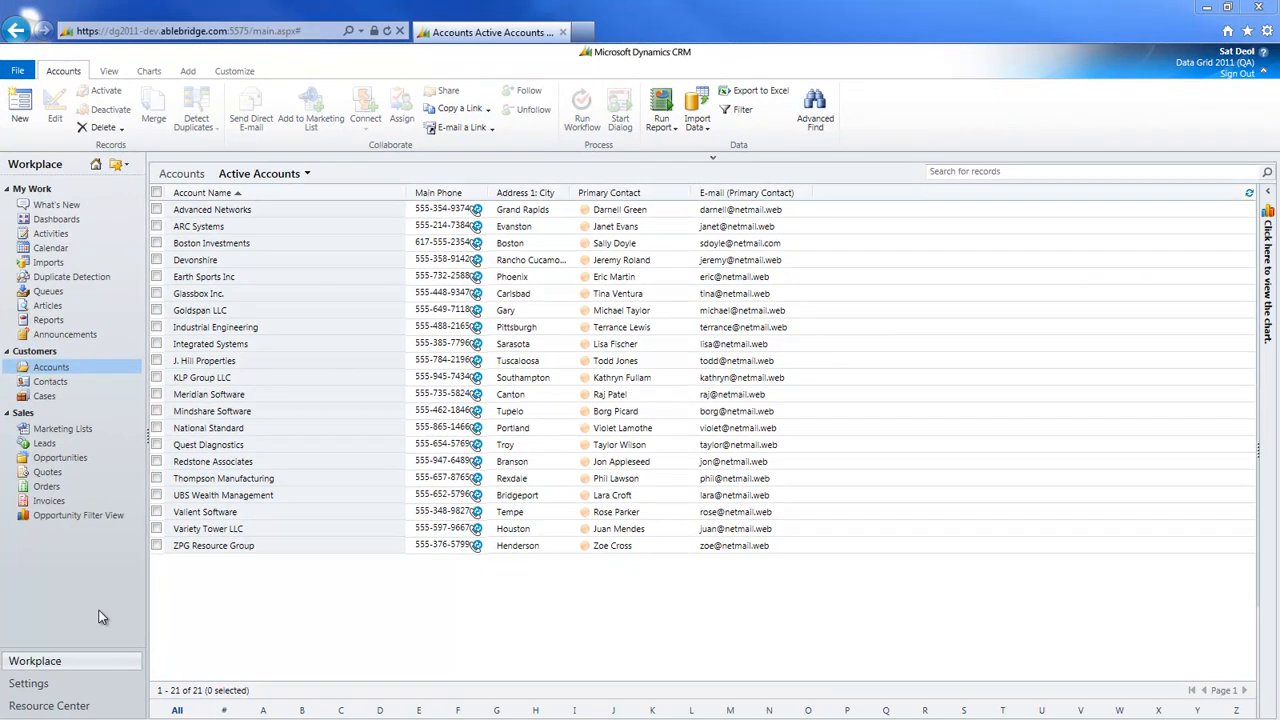
Open the Opportunity Filter View and put the Glassbox Inc., Variety Tower LLC and Redstone Associates rows into inline editing
left_click(72, 515)
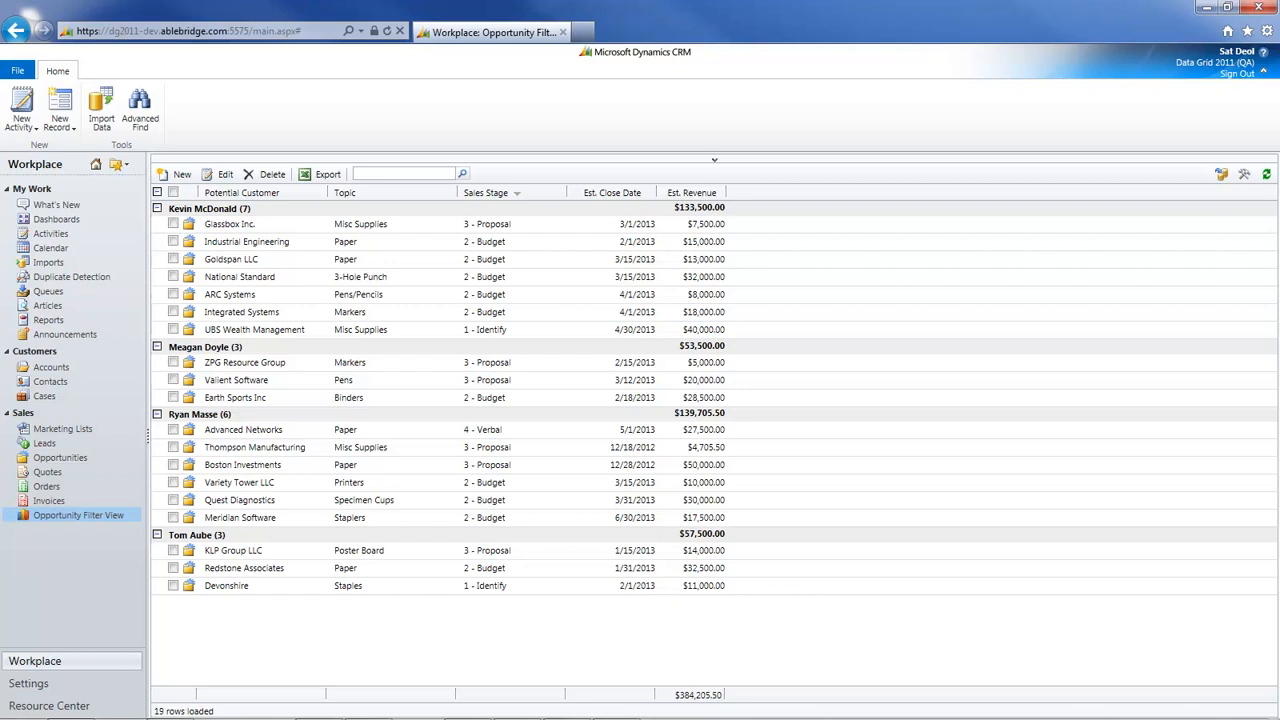
left_click(412, 225)
left_click(400, 484)
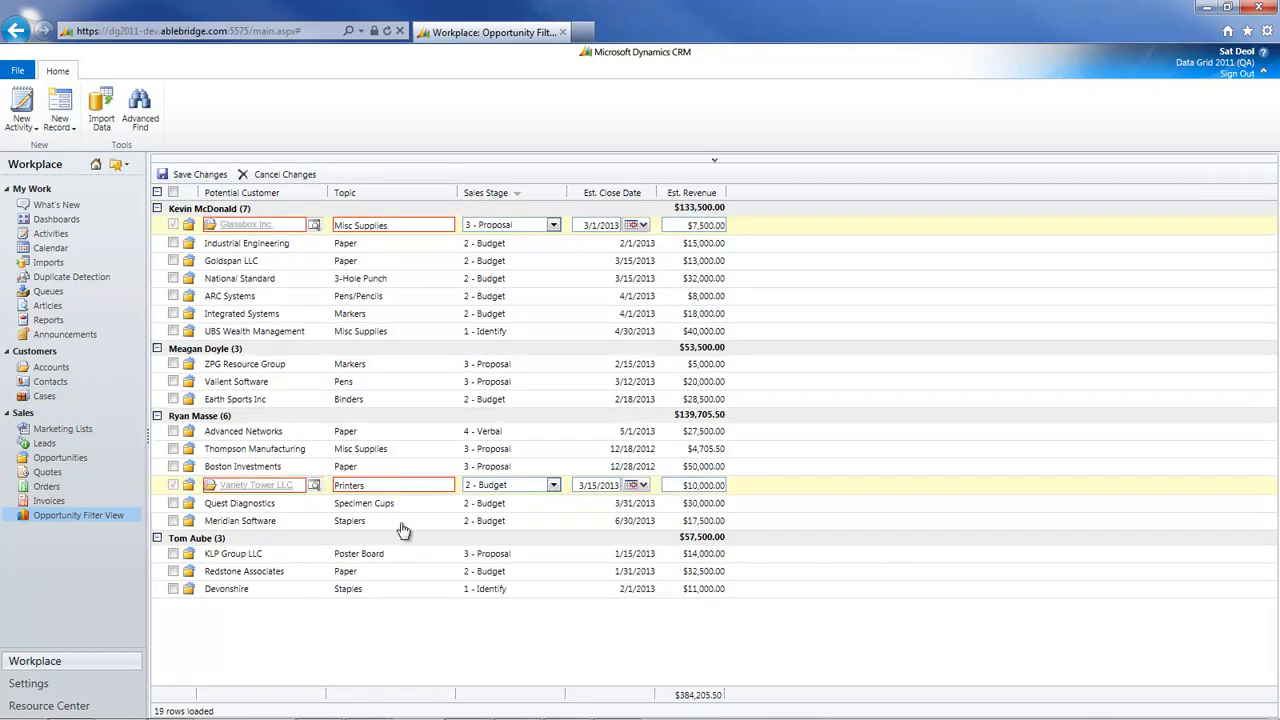
left_click(390, 579)
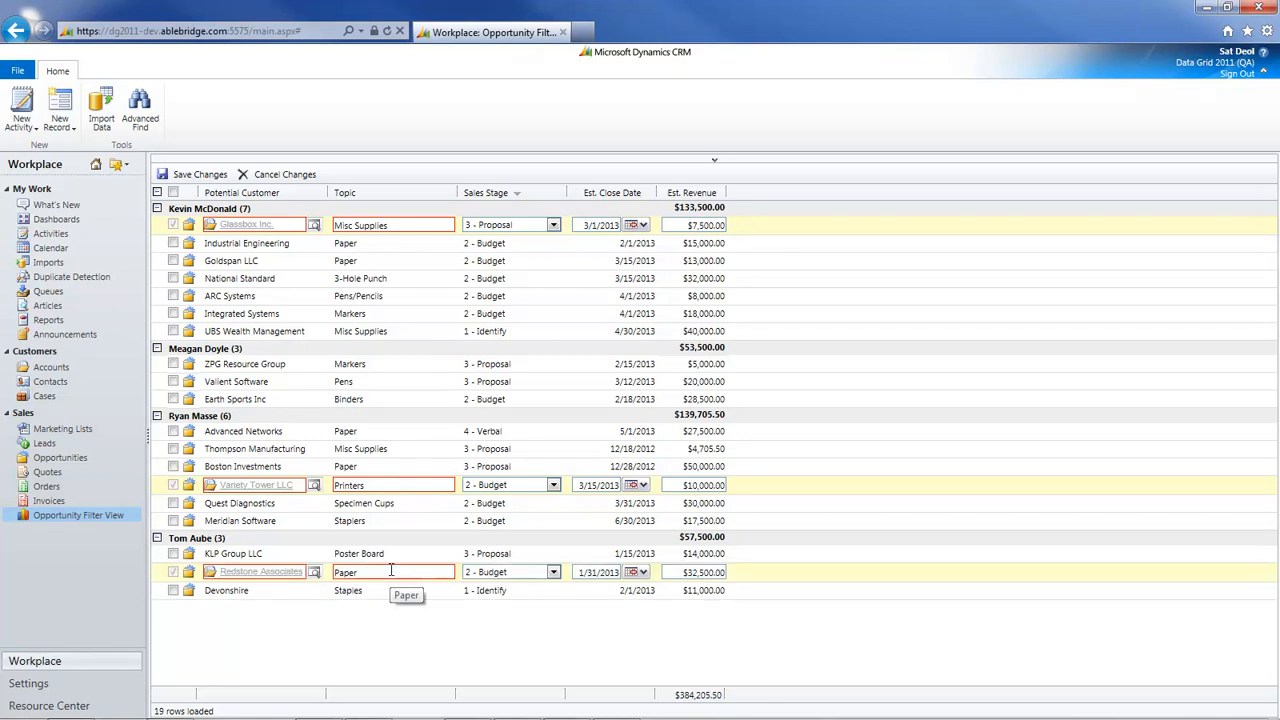
Set the Glassbox Inc. sales stage to 4 - Verbal and the Variety Tower LLC topic to Copiers
left_click(533, 229)
left_click(516, 285)
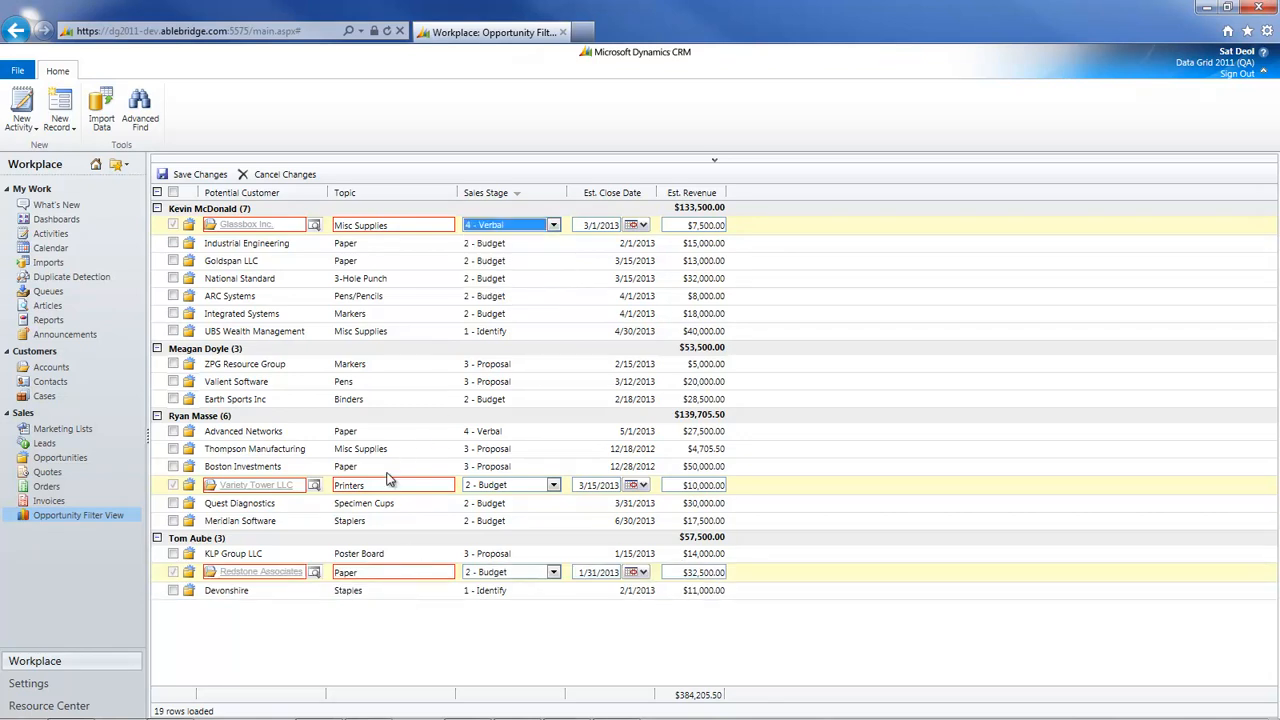
left_click(376, 484)
type("Copiers")
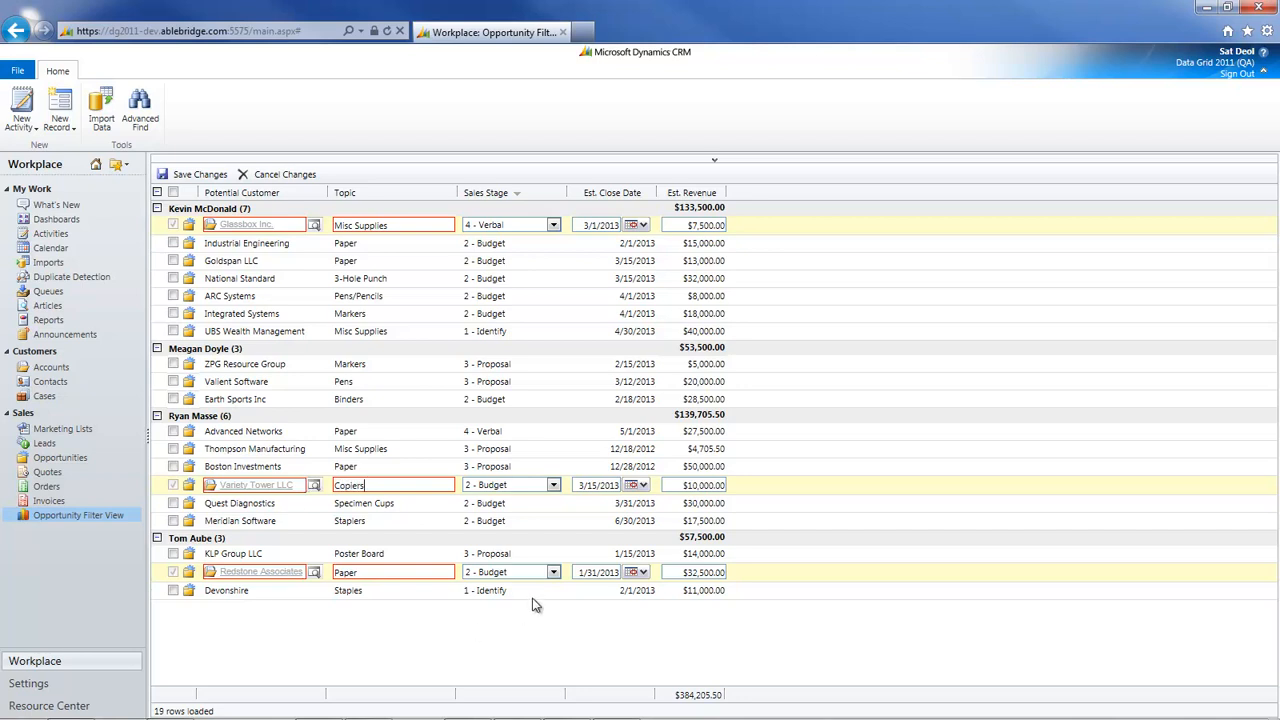
Set the Redstone Associates estimated revenue to $45,500 and save the edited opportunities
left_click_drag(684, 572, 699, 572)
type("45,")
left_click(217, 176)
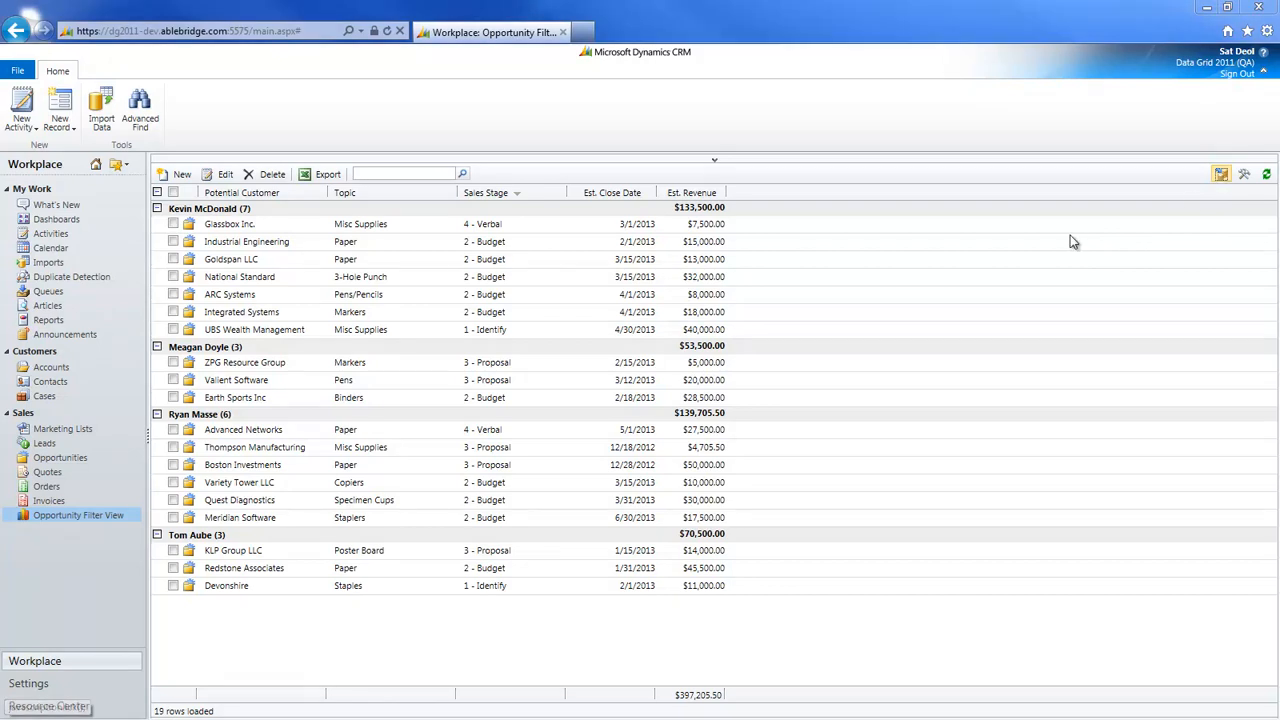
Try to display the opportunity amounts in euro (EUR)
left_click(1221, 174)
left_click(750, 362)
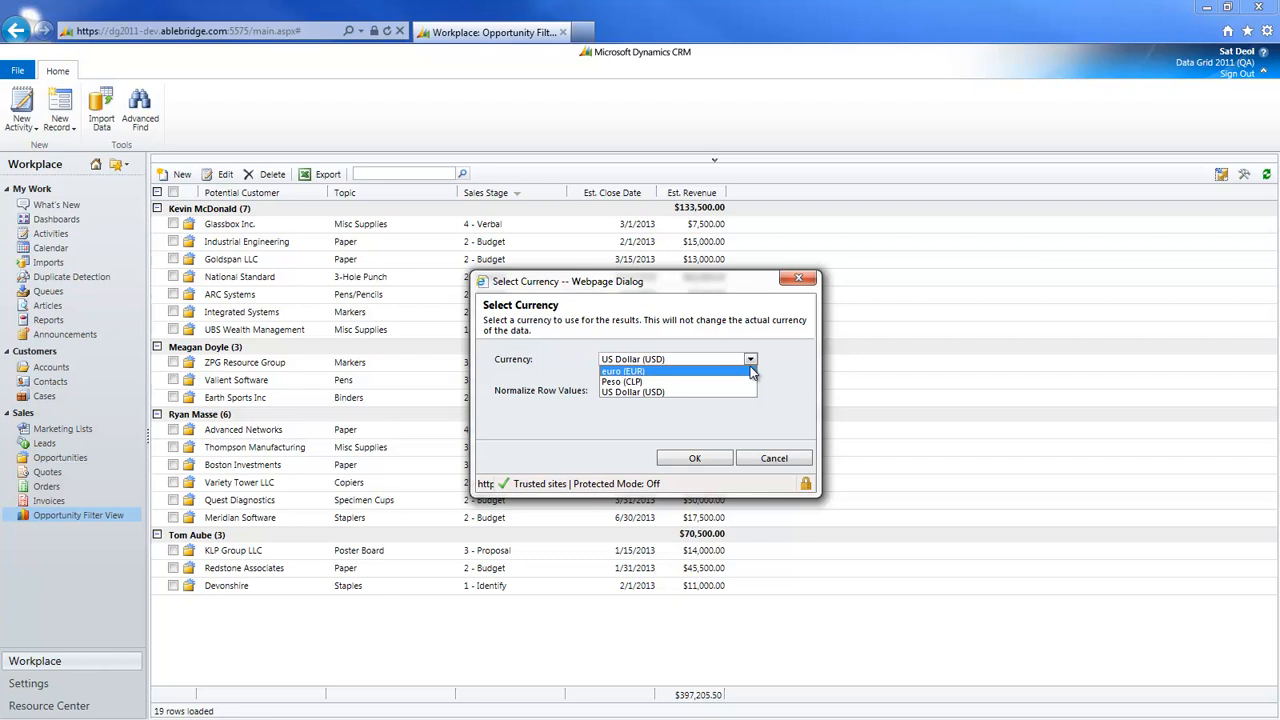
left_click(751, 371)
left_click(695, 458)
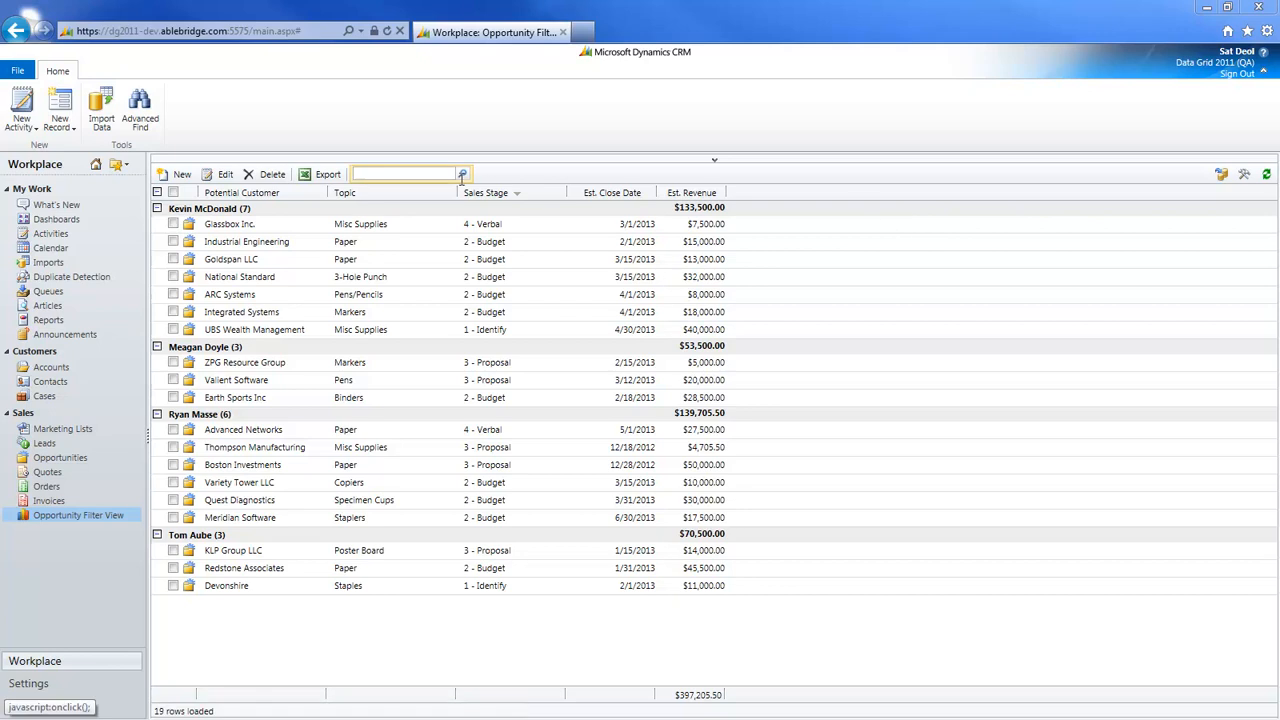
Export the opportunity grid to Excel as formatted data and again as unformatted data
left_click(330, 176)
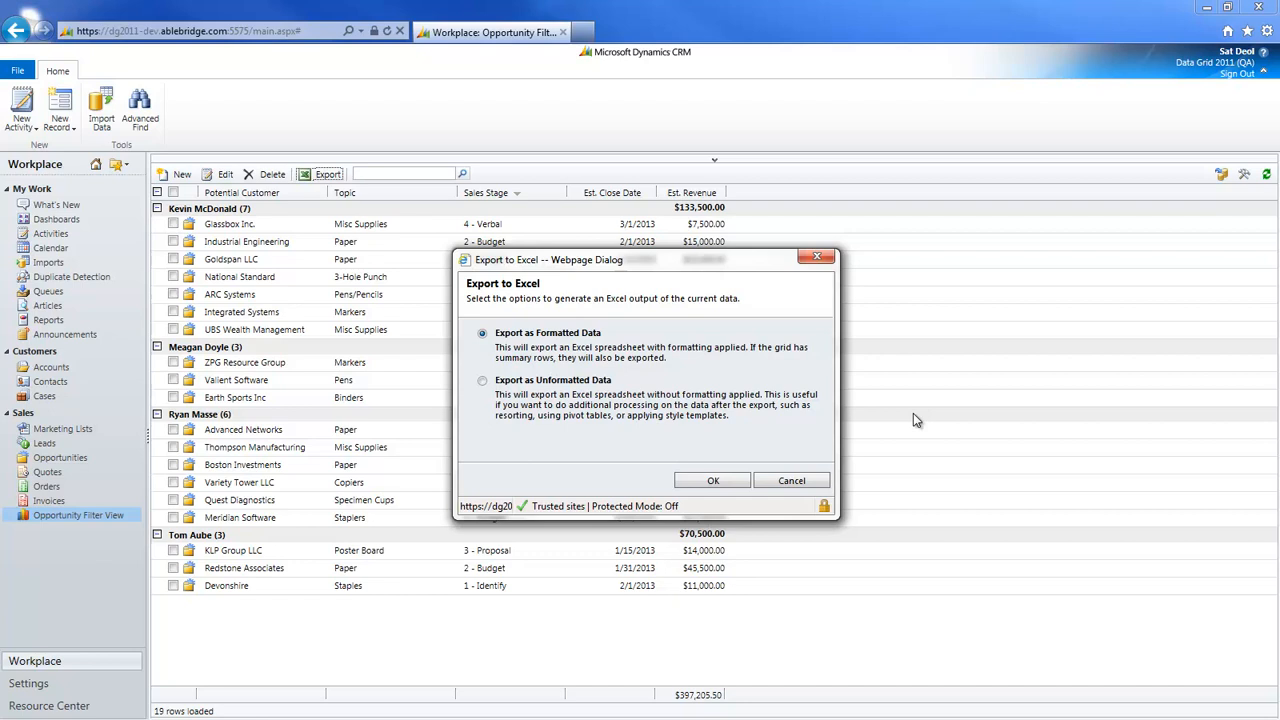
left_click(731, 480)
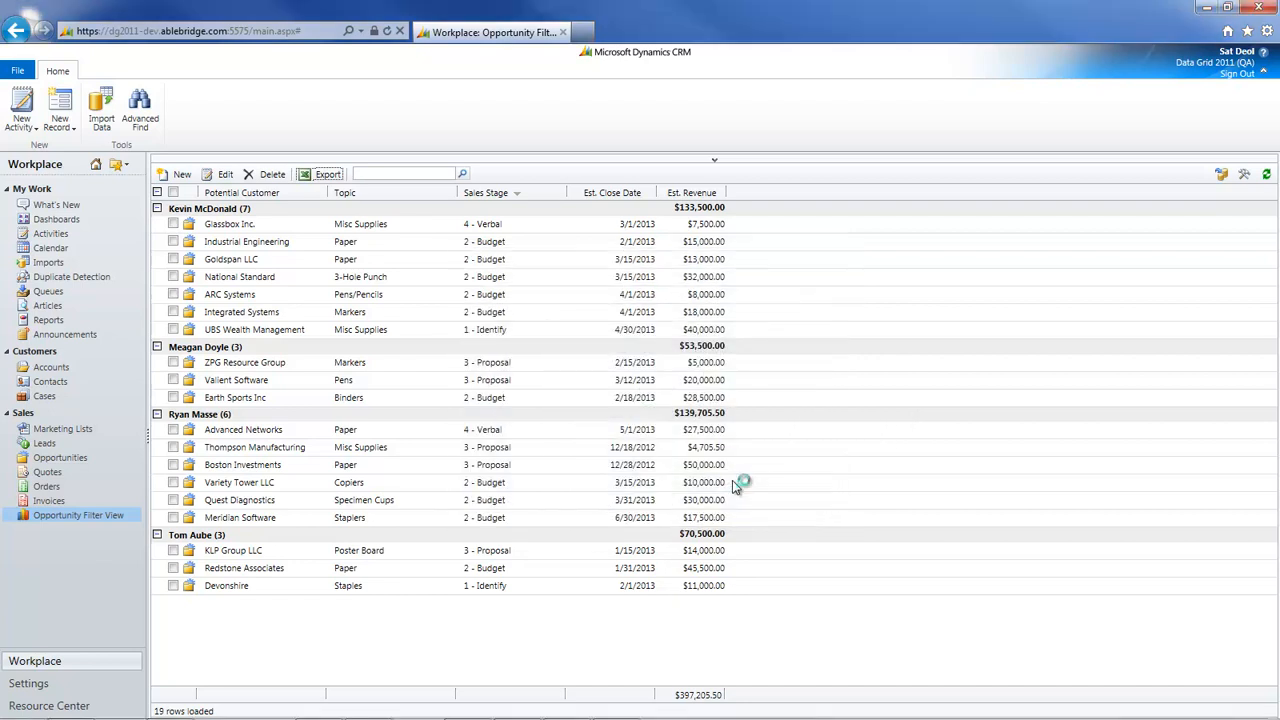
left_click(120, 704)
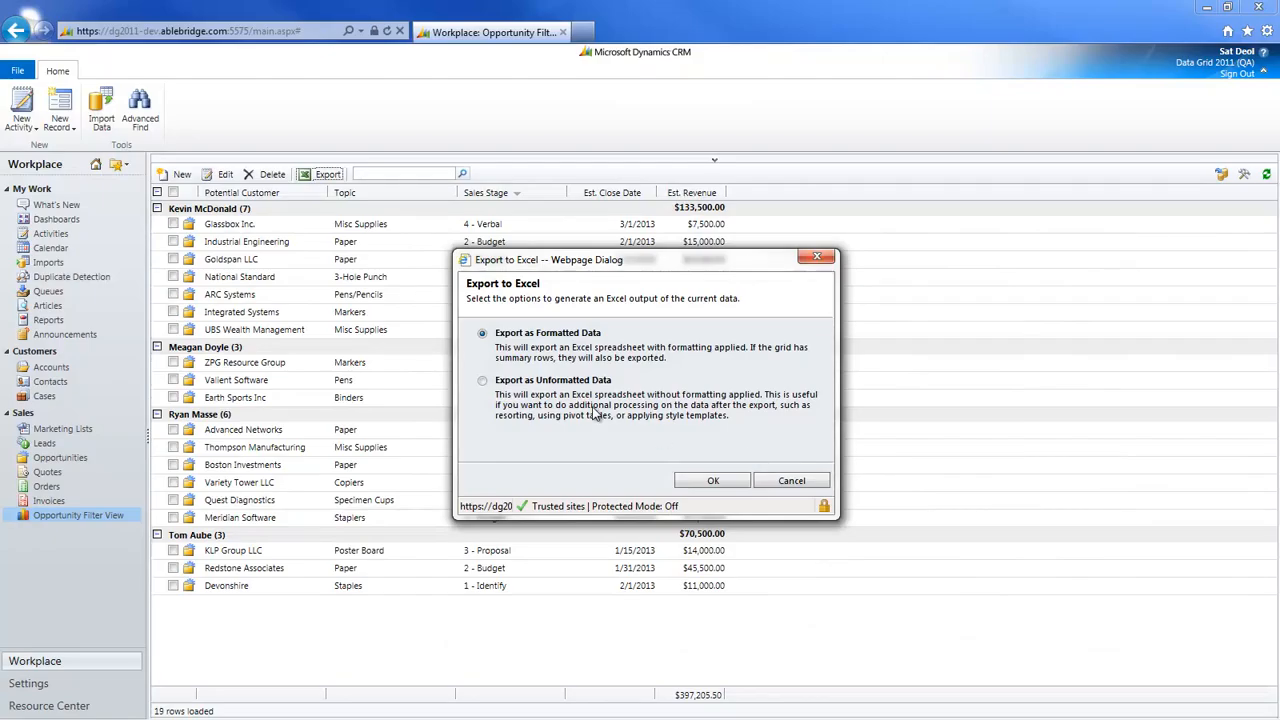
left_click(518, 382)
left_click(709, 480)
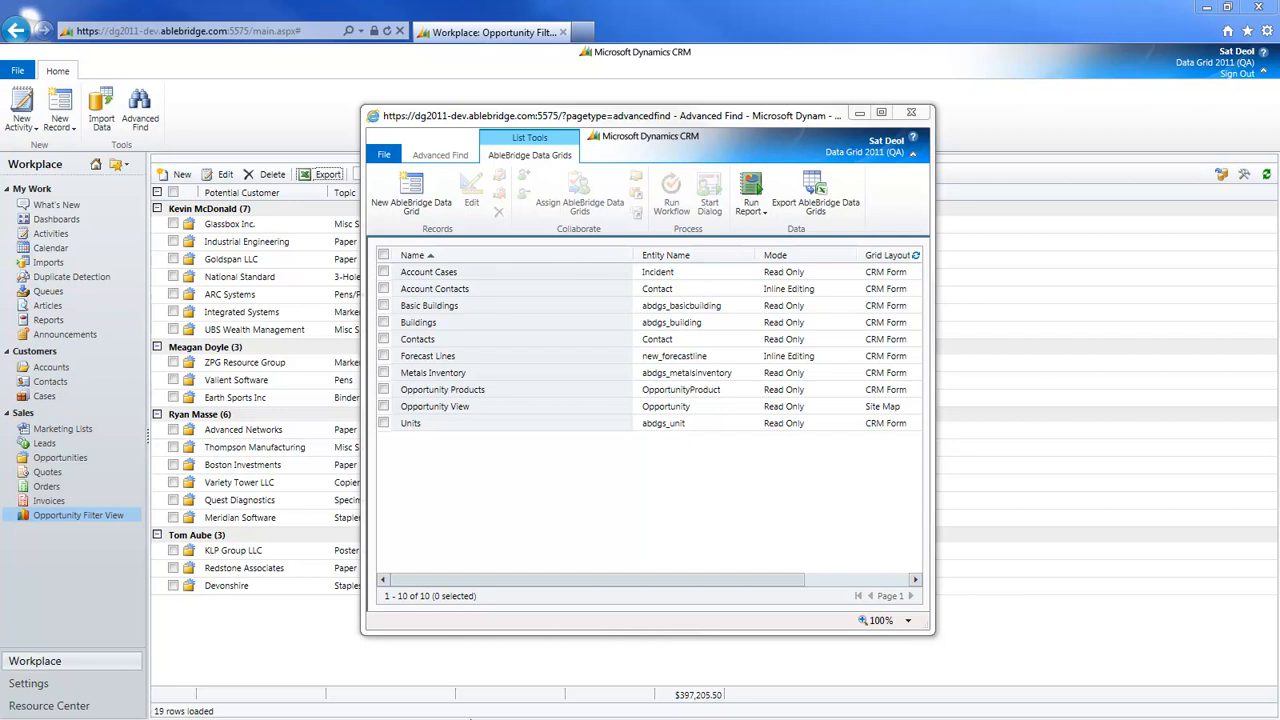
Open the Contacts data grid definition and examine its Mode, Display Options and Sorting settings and its list of columns
left_click(427, 342)
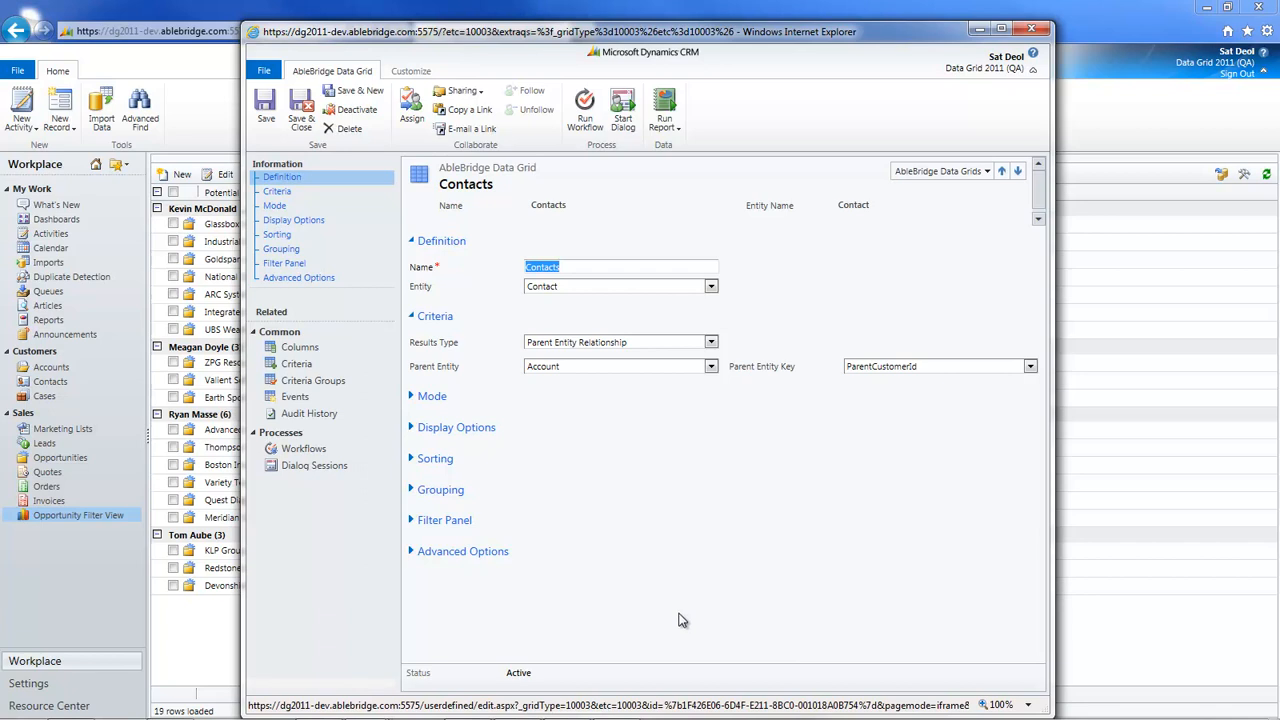
left_click(413, 398)
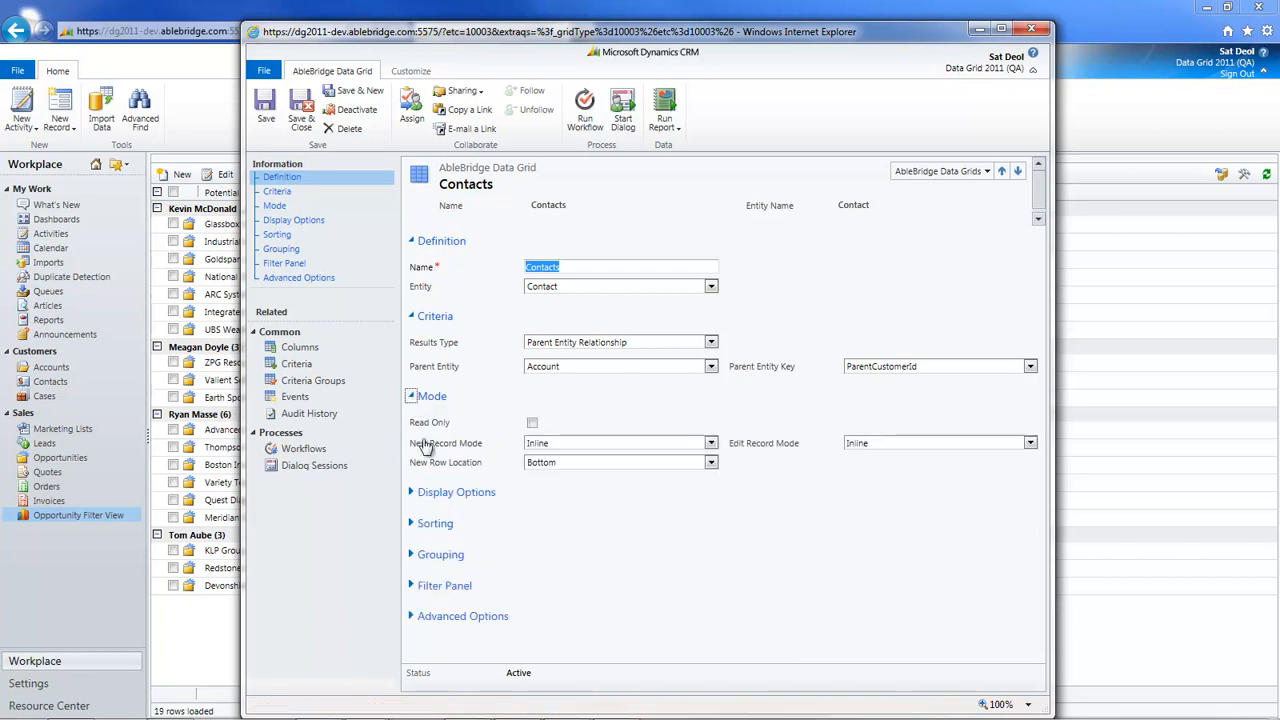
left_click(411, 492)
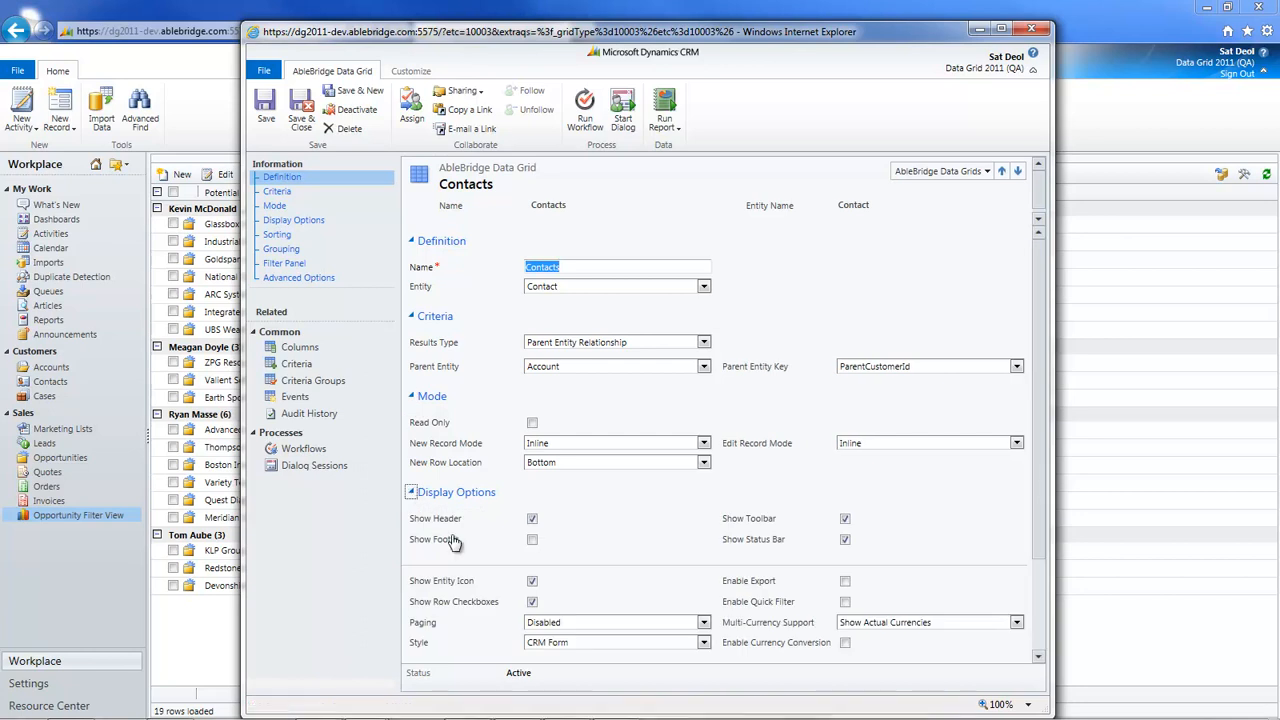
scroll(500, 578, "down", 3)
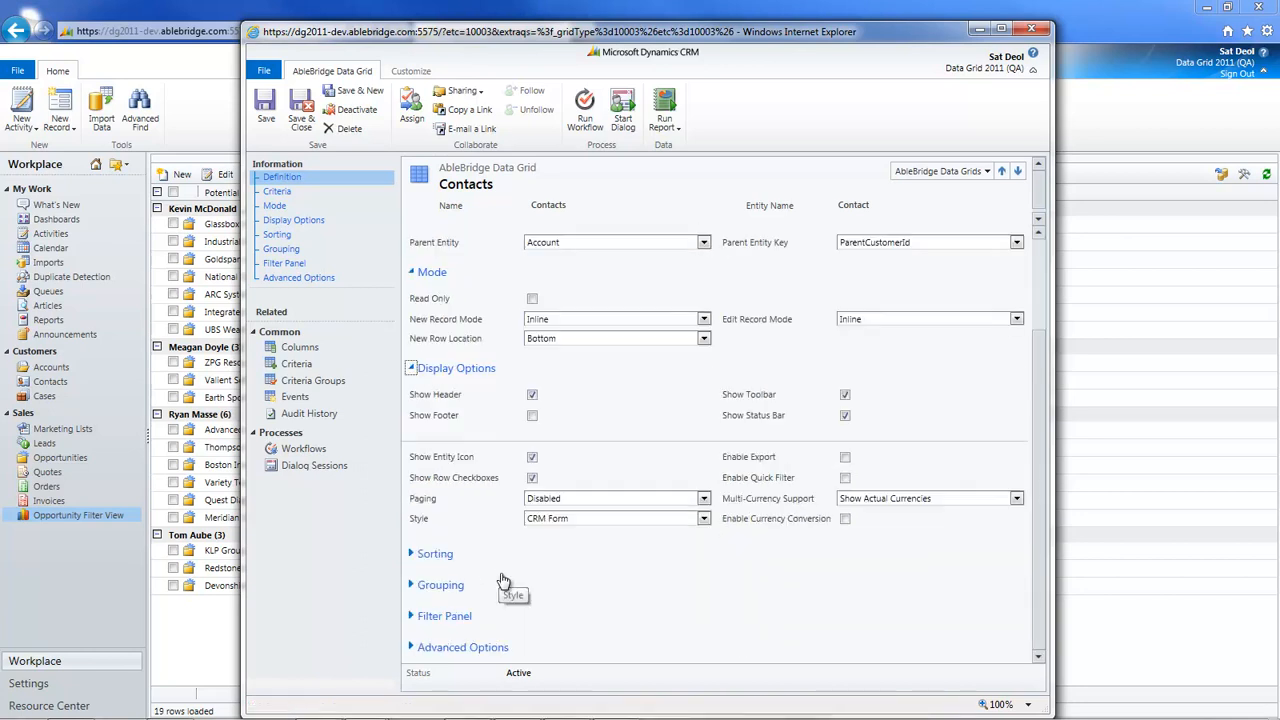
left_click(410, 555)
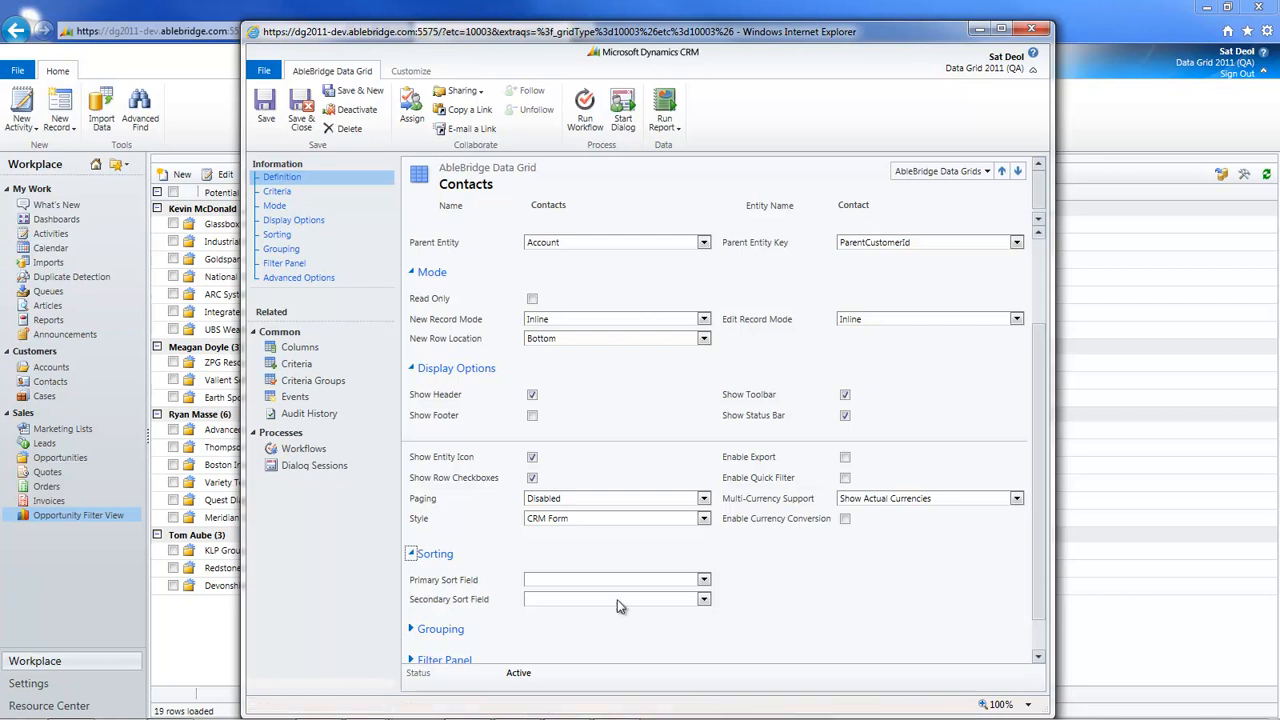
left_click(318, 350)
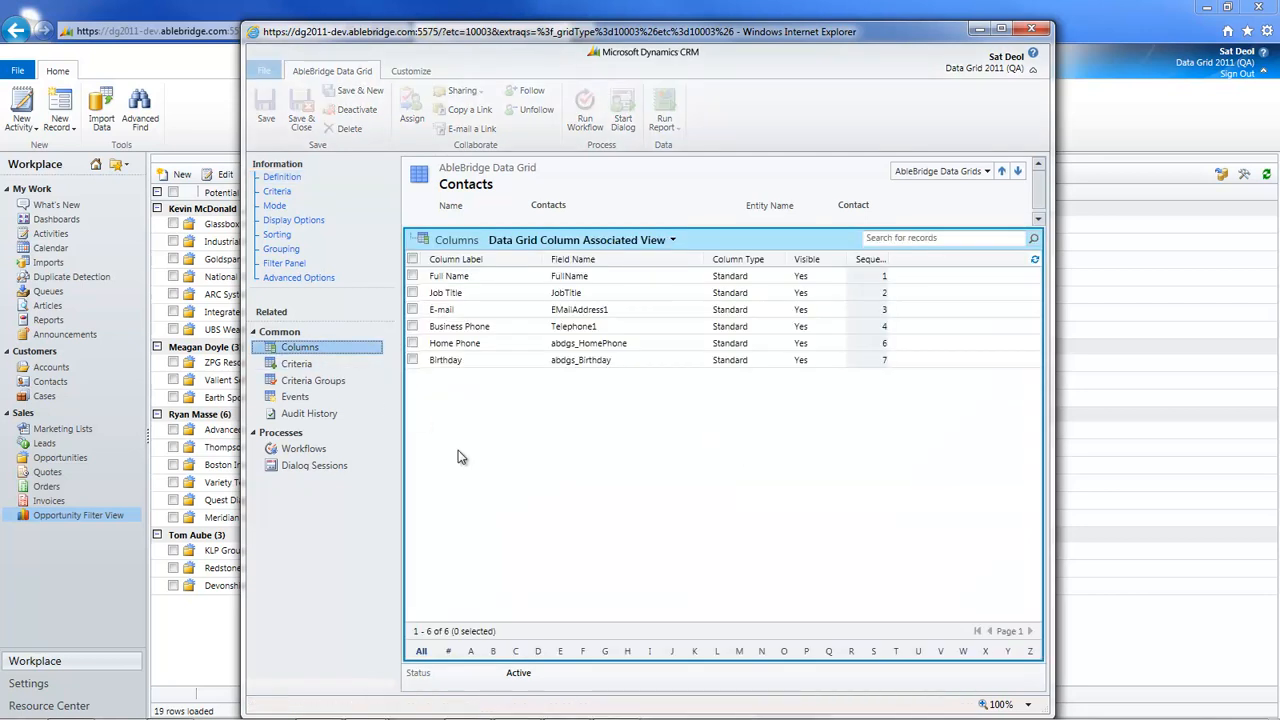